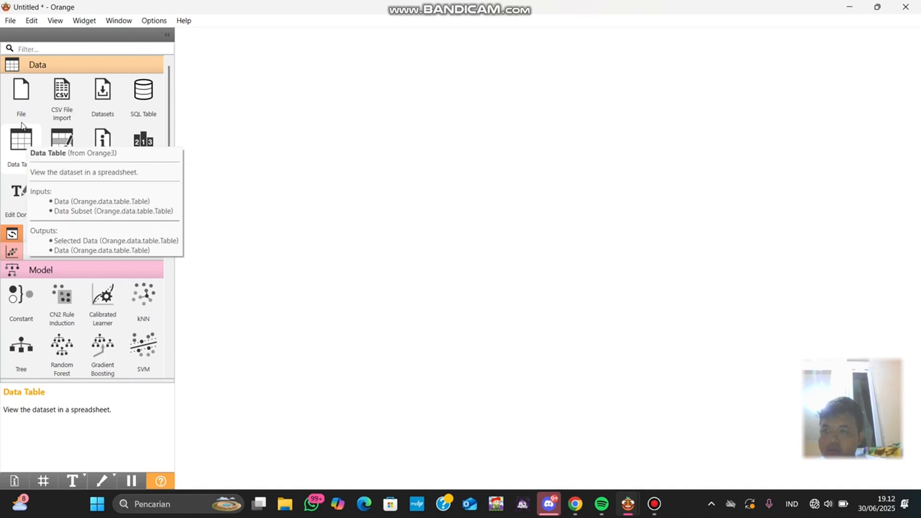
# Add a File widget to the canvas and review the column roles of the Klasifikasi Tingkat Kemiskinan di Indonesia CSV dataset.
pyautogui.click(21, 116)
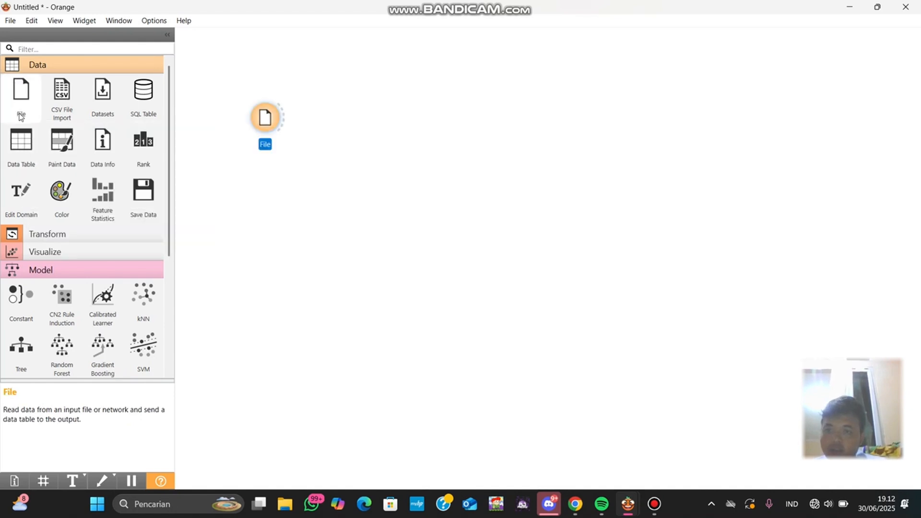
pyautogui.doubleClick(266, 131)
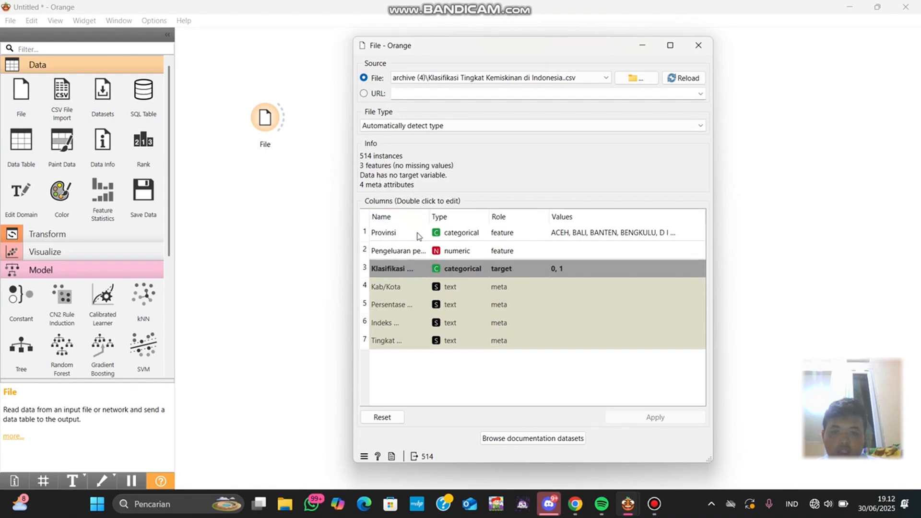
pyautogui.doubleClick(405, 268)
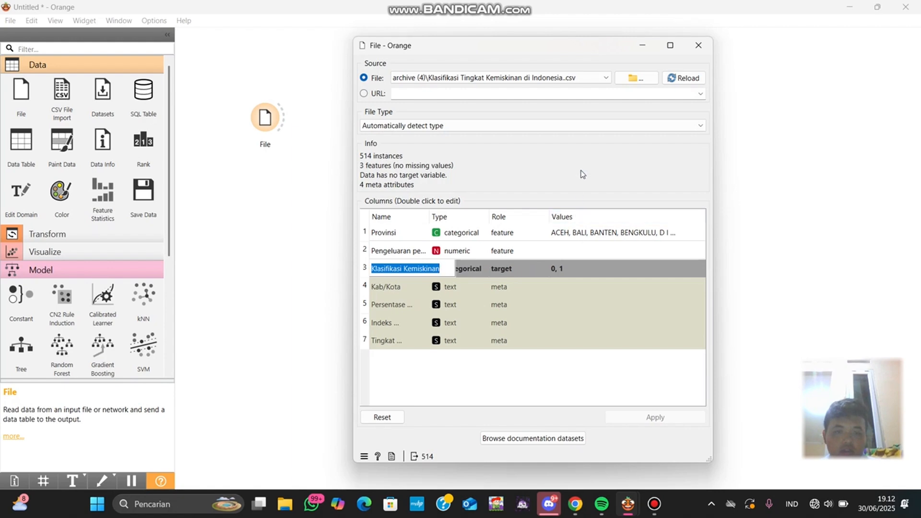
pyautogui.press('Return')
pyautogui.click(698, 45)
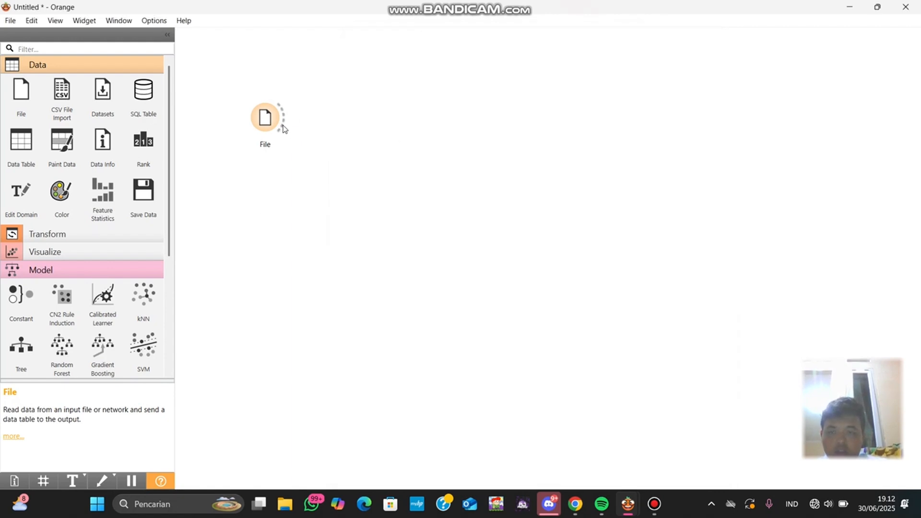
# Connect a new Data Table widget to the File widget and view the dataset in it.
pyautogui.moveTo(282, 129); pyautogui.dragTo(339, 81)
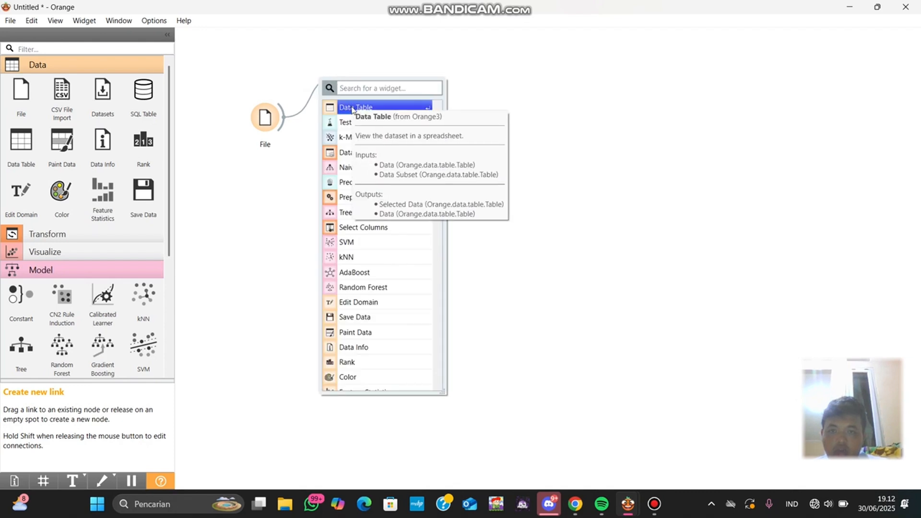
pyautogui.click(353, 107)
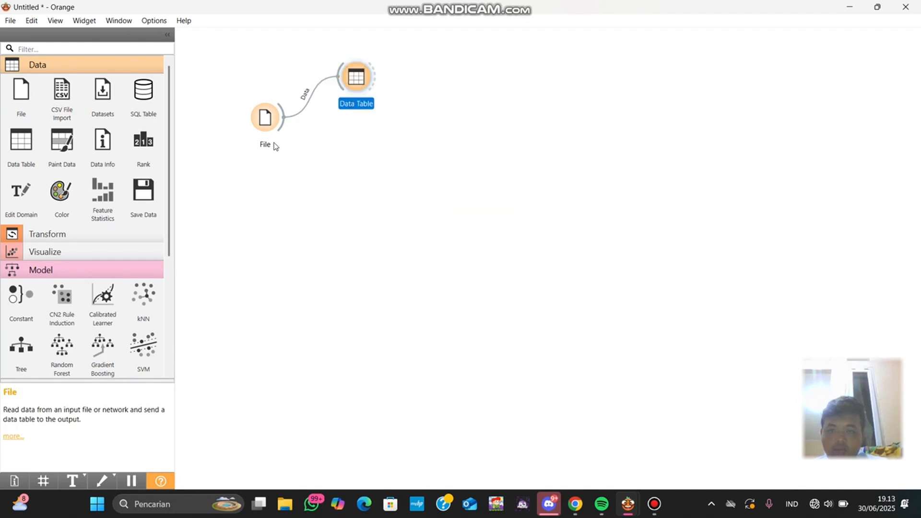
pyautogui.doubleClick(355, 79)
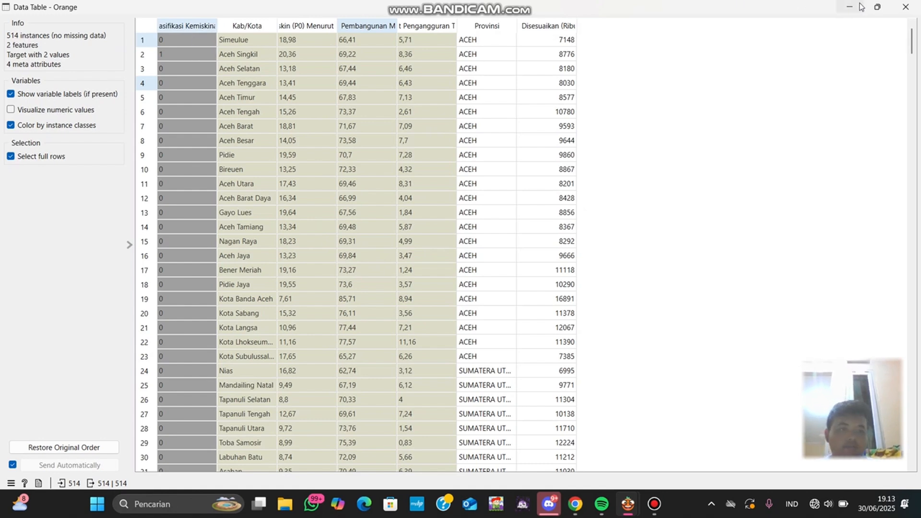
pyautogui.click(906, 6)
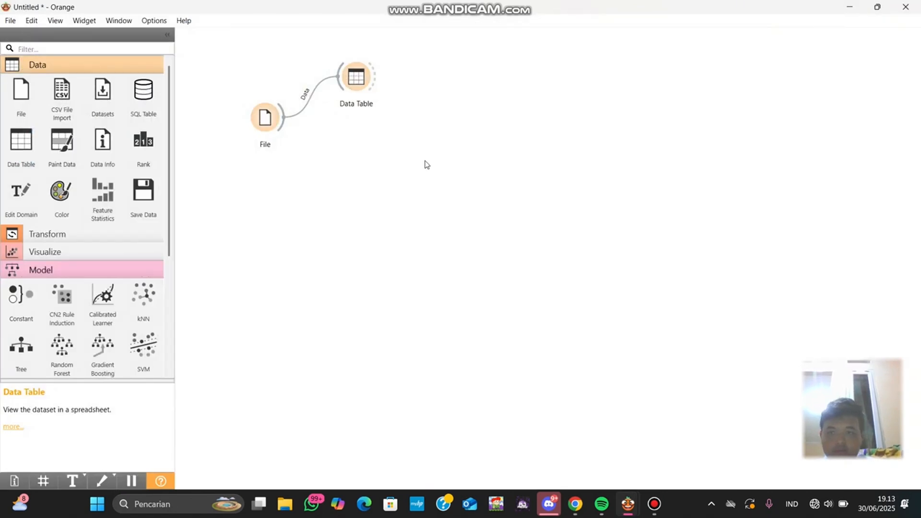
# Build a chain of new widgets from File through Data Sampler and Naive Bayes to Test and Score.
pyautogui.moveTo(284, 128); pyautogui.dragTo(337, 159)
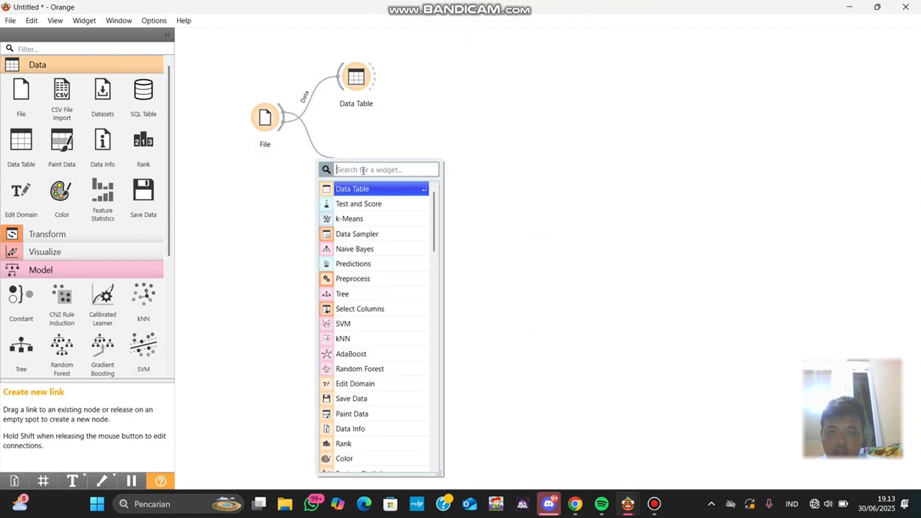
pyautogui.click(370, 234)
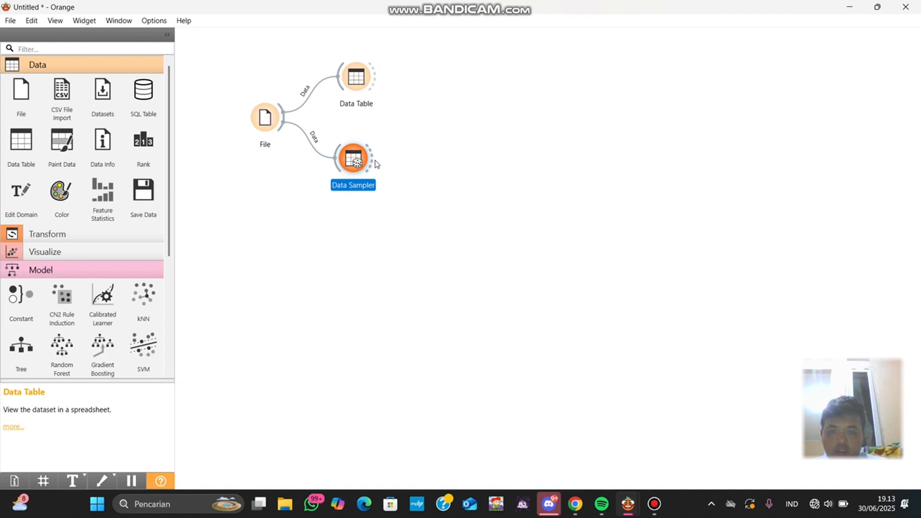
pyautogui.moveTo(377, 164); pyautogui.dragTo(432, 157)
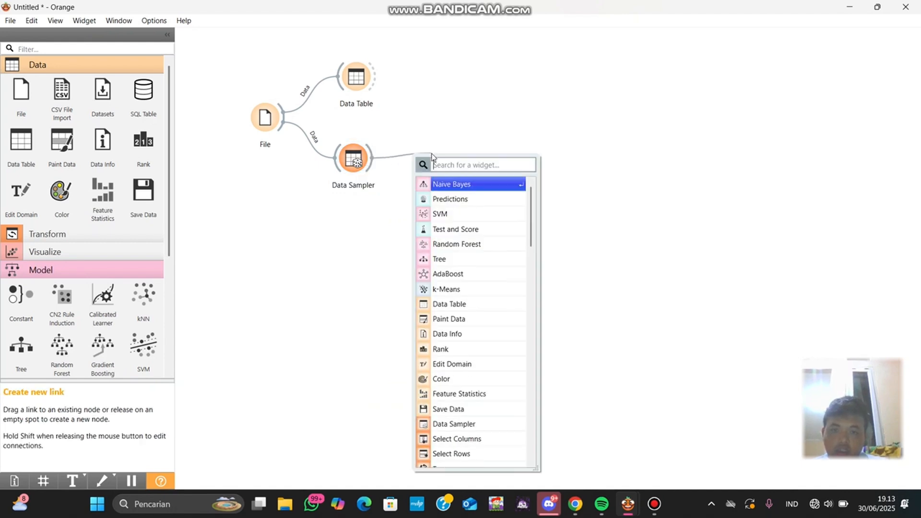
pyautogui.click(473, 184)
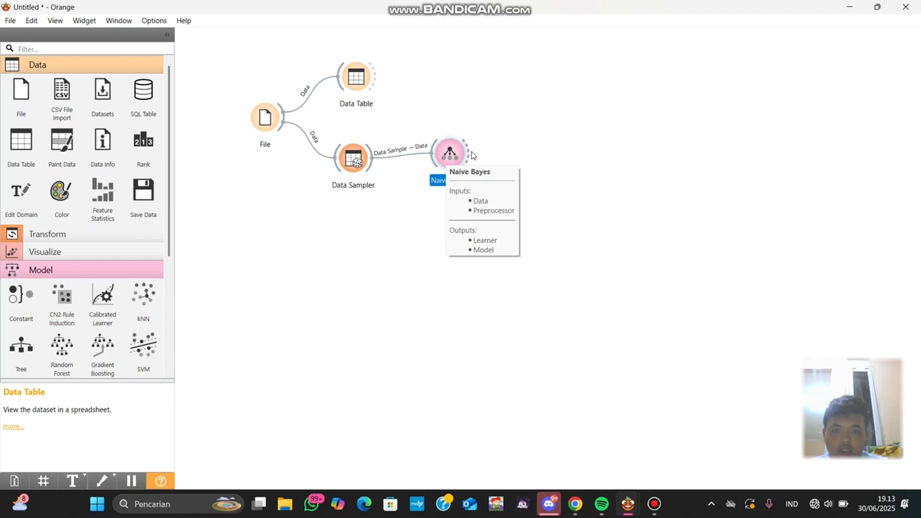
pyautogui.moveTo(474, 154); pyautogui.dragTo(545, 100)
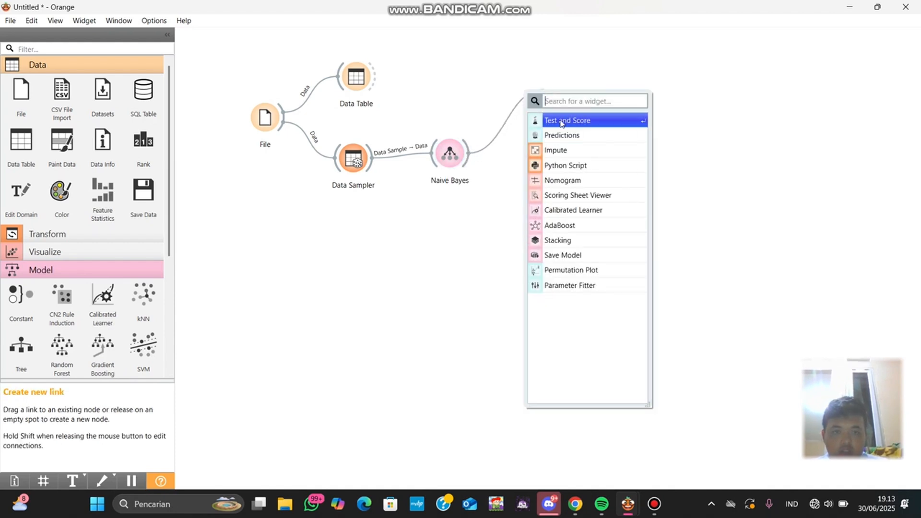
pyautogui.click(562, 120)
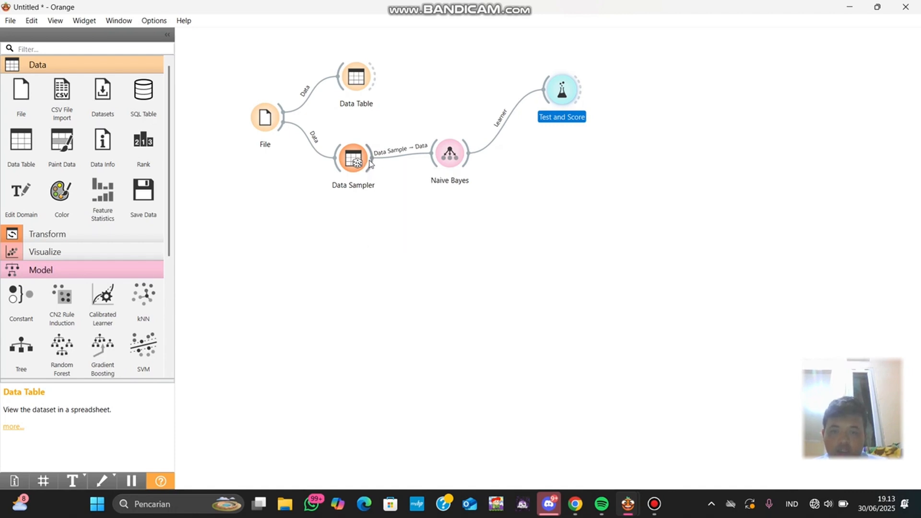
# Add a Predictions widget fed by Data Sampler and link the Naive Bayes model to it as predictor.
pyautogui.moveTo(370, 163); pyautogui.dragTo(430, 217)
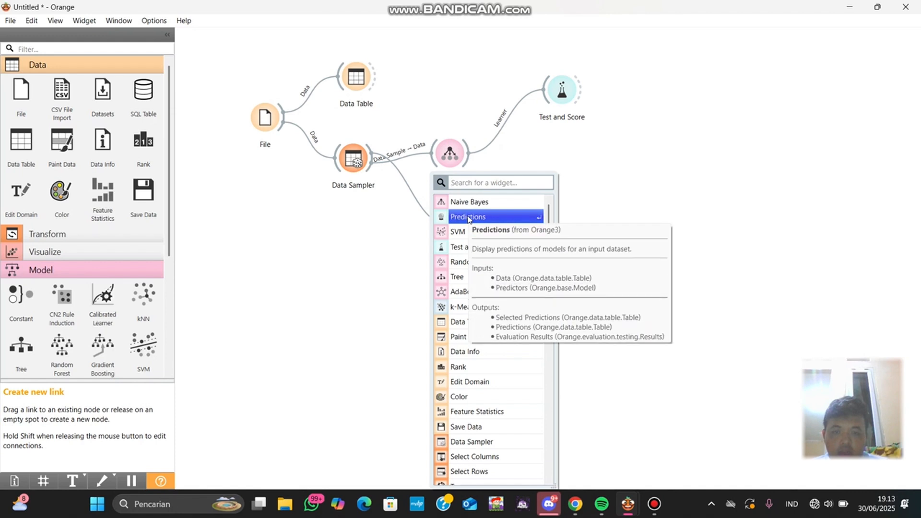
pyautogui.click(468, 217)
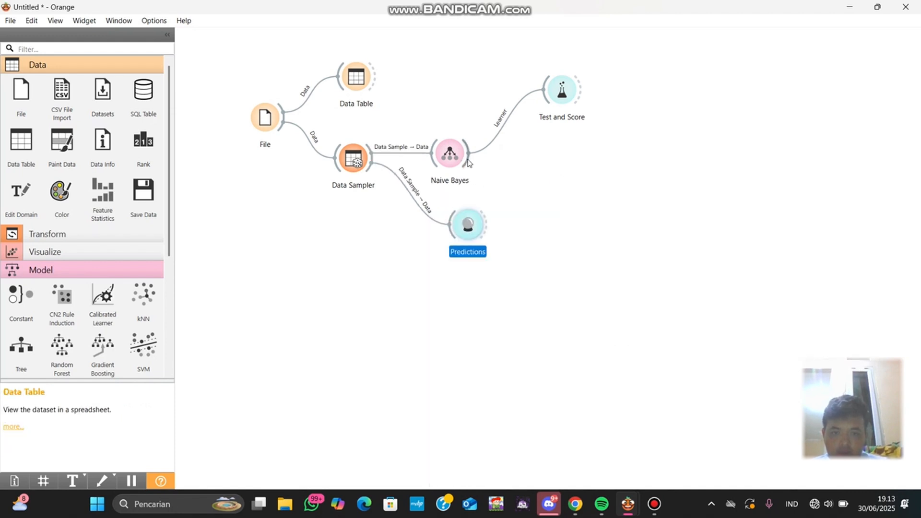
pyautogui.moveTo(469, 163); pyautogui.dragTo(449, 218)
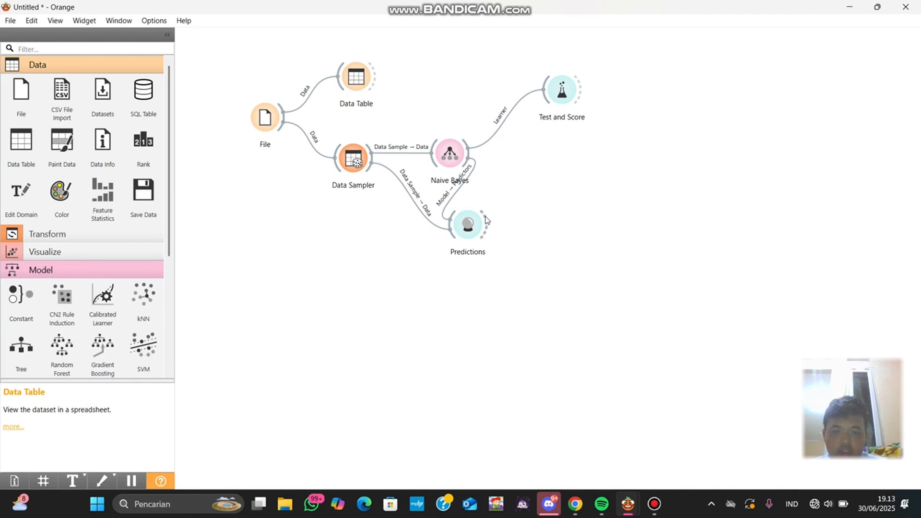
# Link Predictions and File to Test and Score as its data and test data, and view the Naive Bayes evaluation scores.
pyautogui.moveTo(487, 221); pyautogui.dragTo(545, 90)
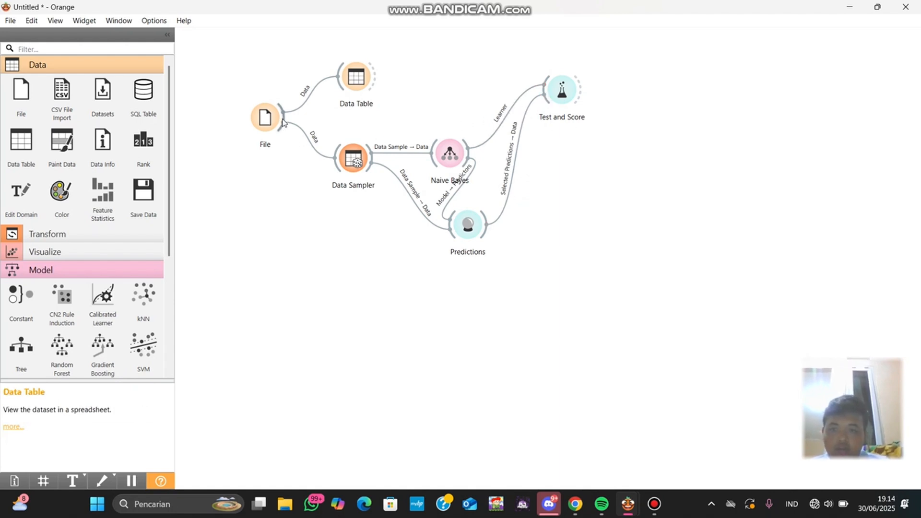
pyautogui.moveTo(283, 122); pyautogui.dragTo(546, 89)
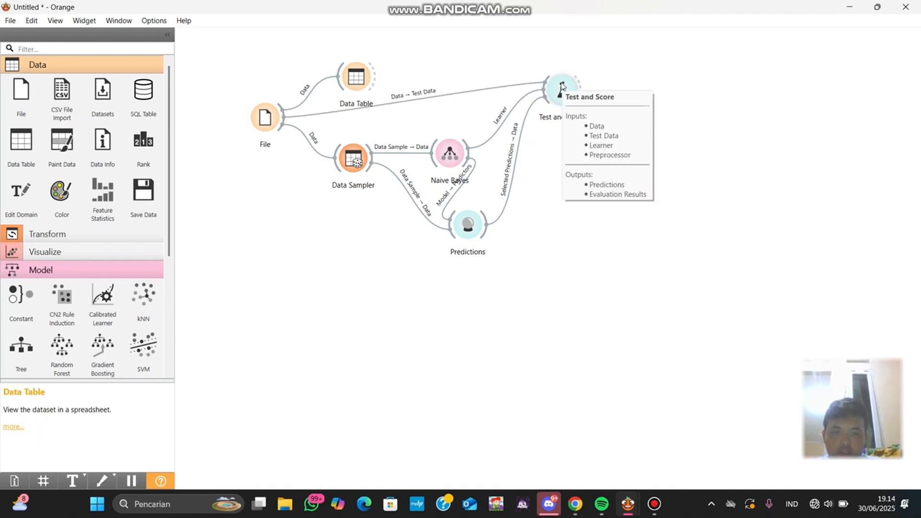
pyautogui.doubleClick(562, 87)
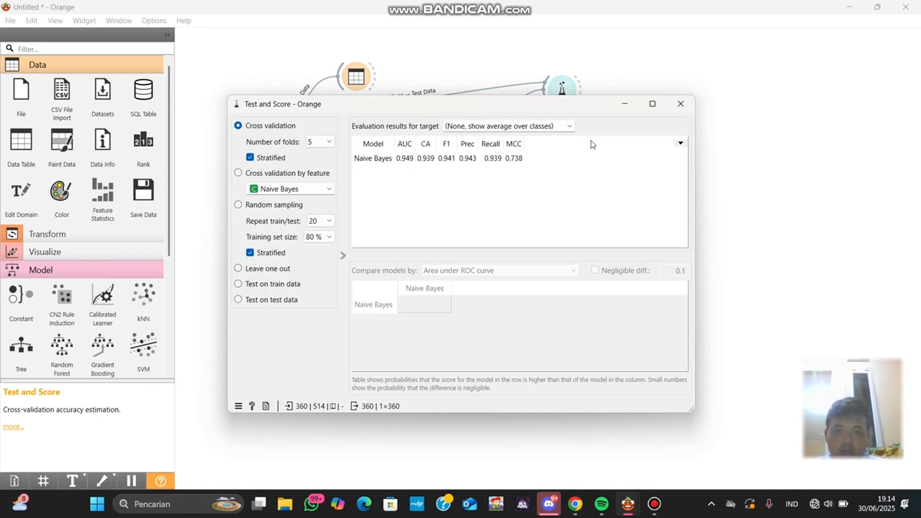
pyautogui.click(680, 103)
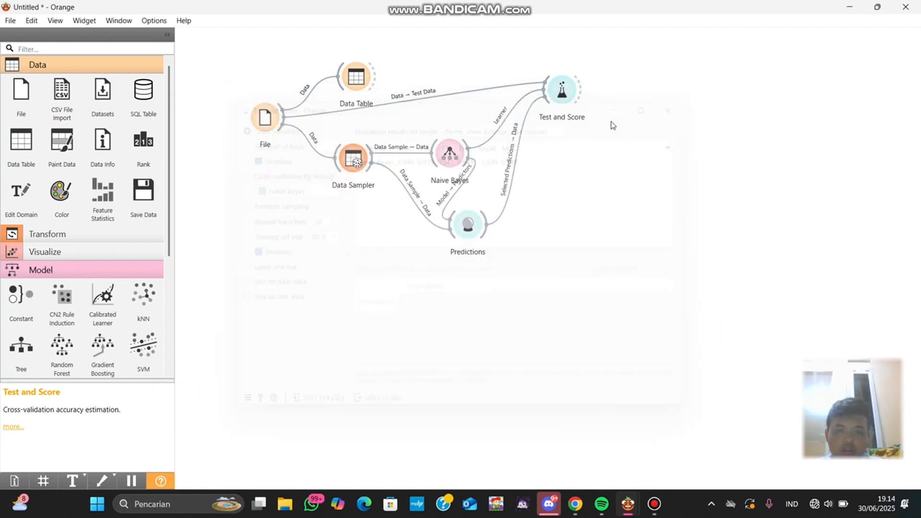
# Add a Random Forest widget fed by Data Sampler, moving Predictions out of its way, and link it to Test and Score as a learner.
pyautogui.click(469, 230)
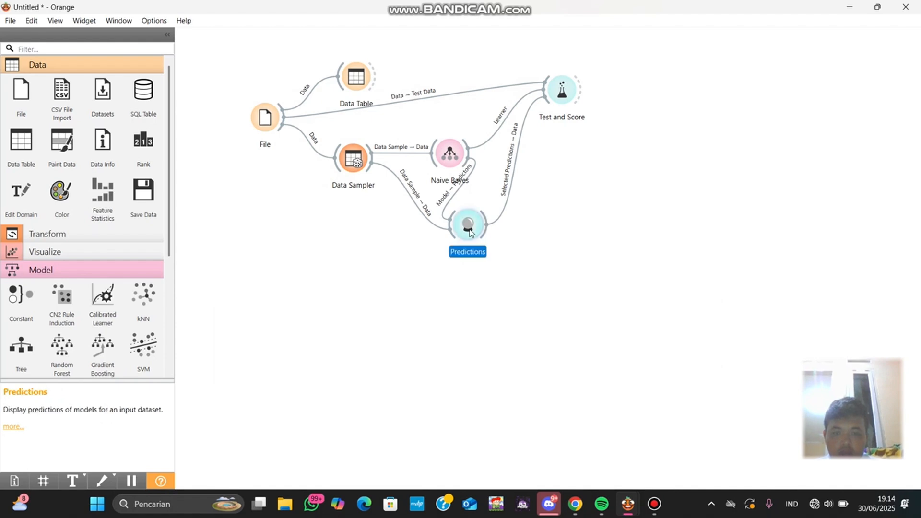
pyautogui.click(499, 254)
pyautogui.moveTo(477, 240); pyautogui.dragTo(534, 260)
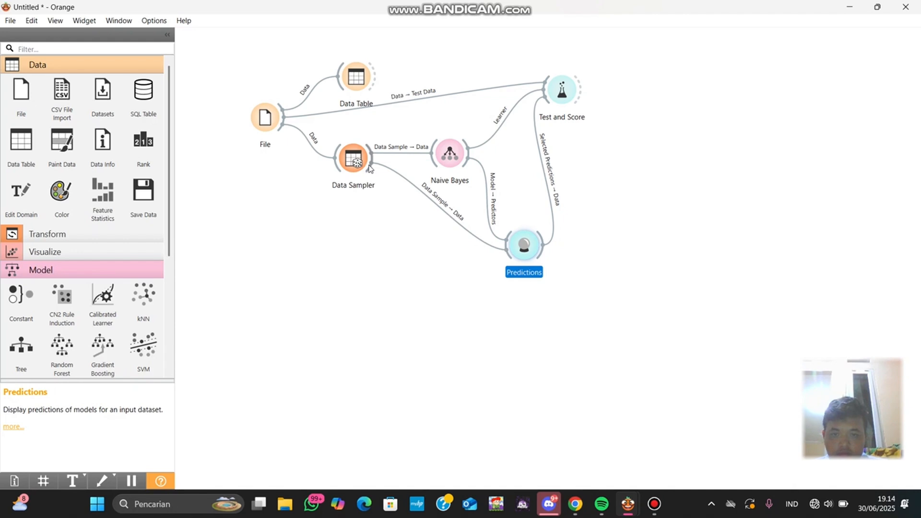
pyautogui.moveTo(370, 169); pyautogui.dragTo(422, 236)
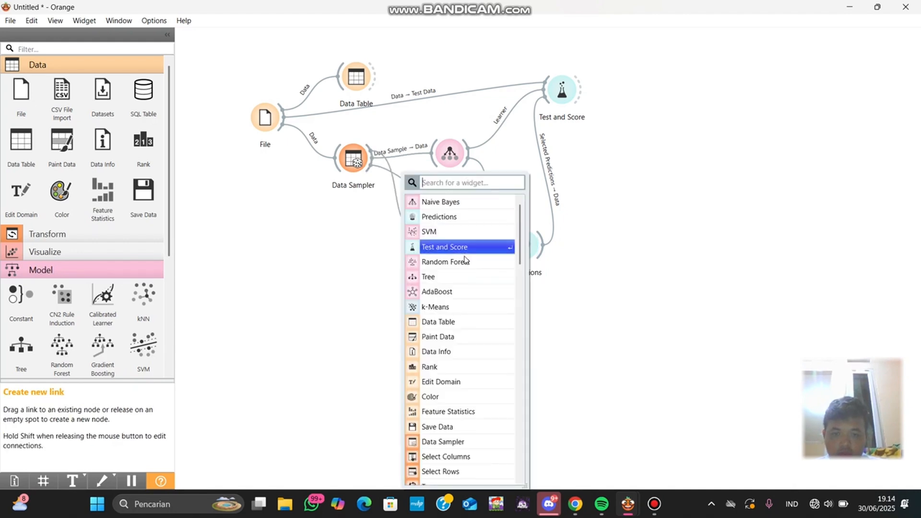
pyautogui.press('Escape')
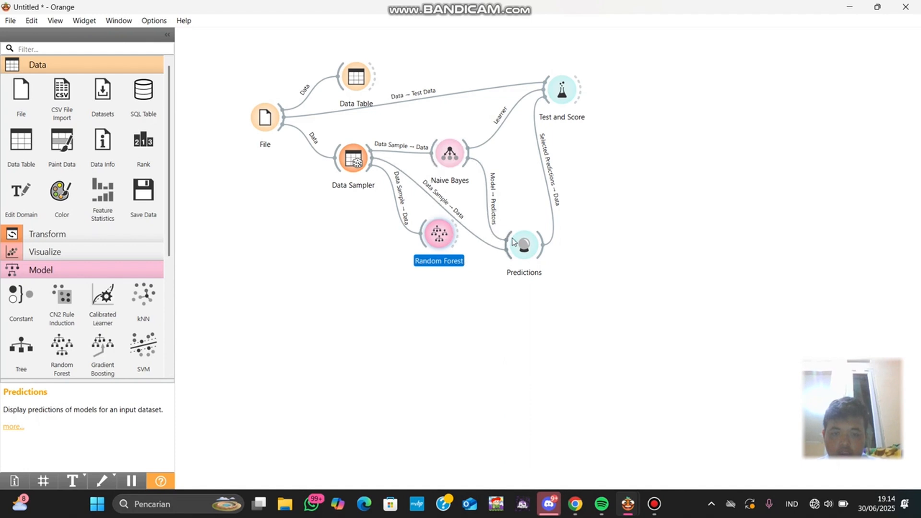
pyautogui.moveTo(520, 241); pyautogui.dragTo(516, 205)
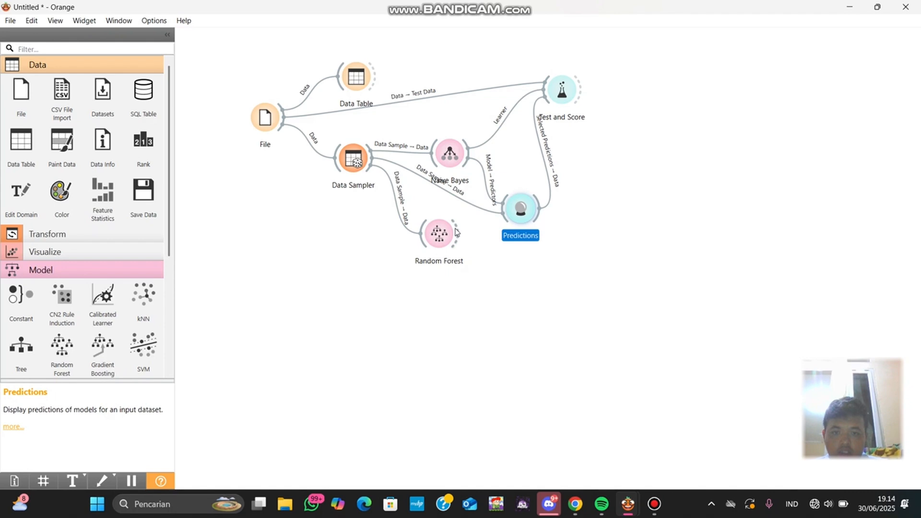
pyautogui.moveTo(455, 233); pyautogui.dragTo(556, 82)
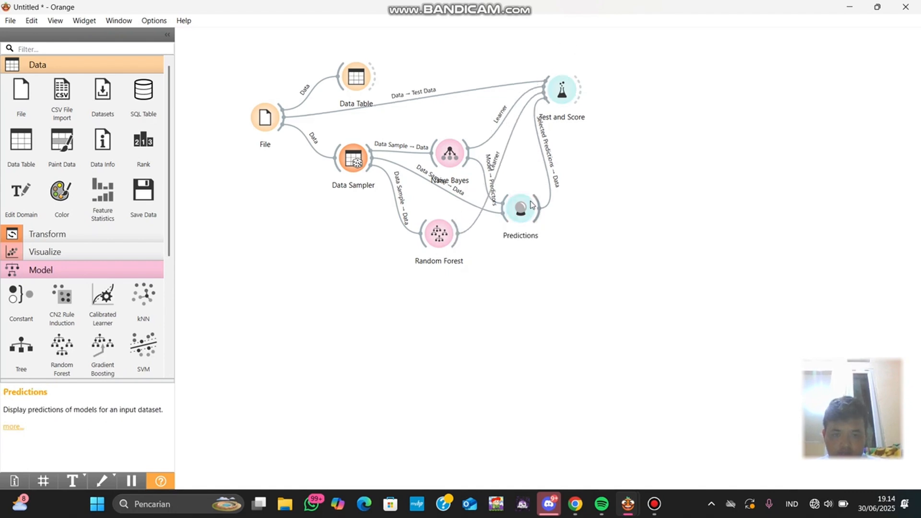
# Move the Predictions and Test and Score widgets farther from the model widgets to spread out the workflow.
pyautogui.moveTo(519, 219); pyautogui.dragTo(578, 200)
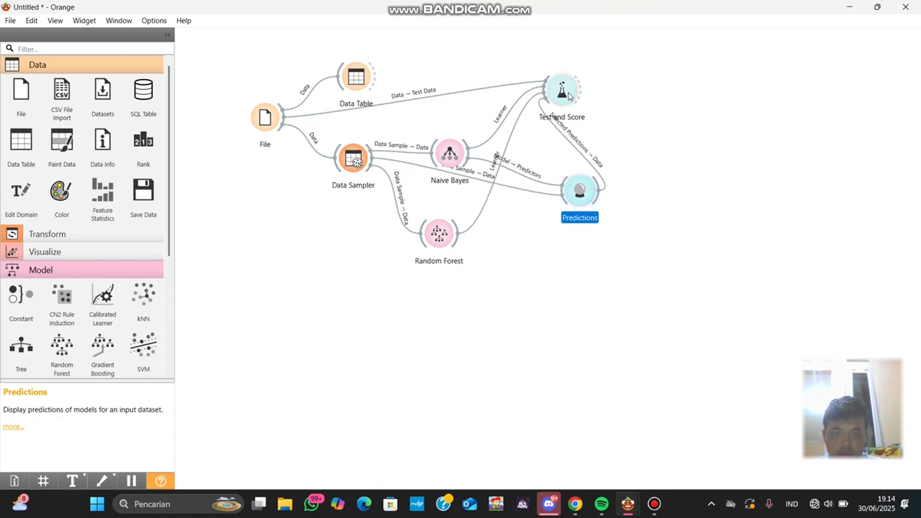
pyautogui.moveTo(572, 96); pyautogui.dragTo(616, 96)
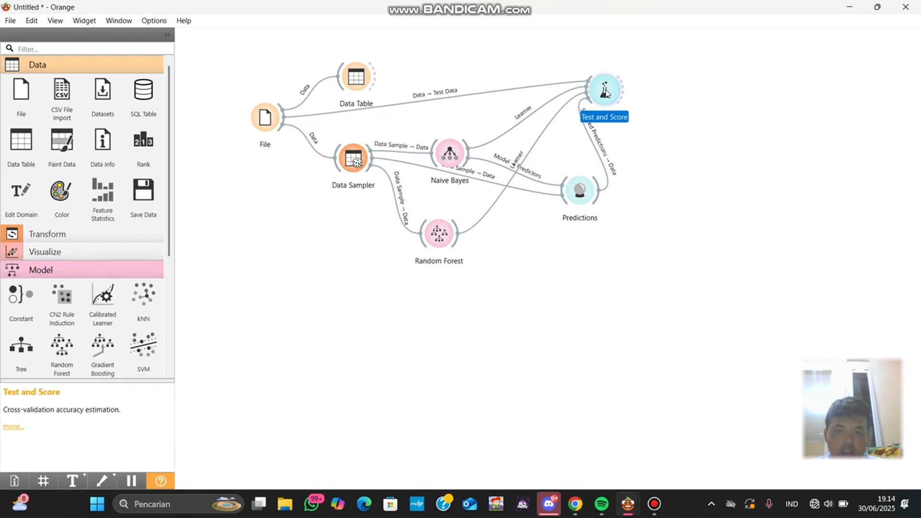
pyautogui.click(666, 96)
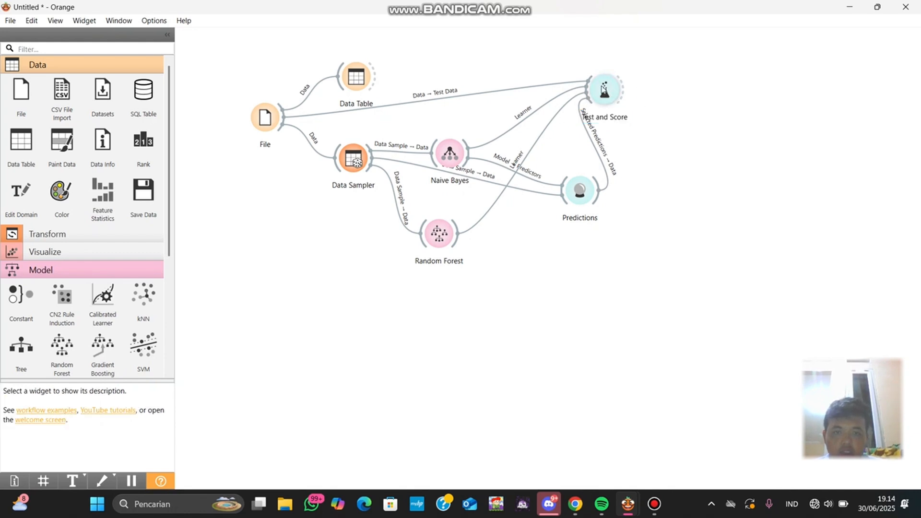
# Examine the Test and Score results comparing Naive Bayes with Random Forest.
pyautogui.click(604, 90)
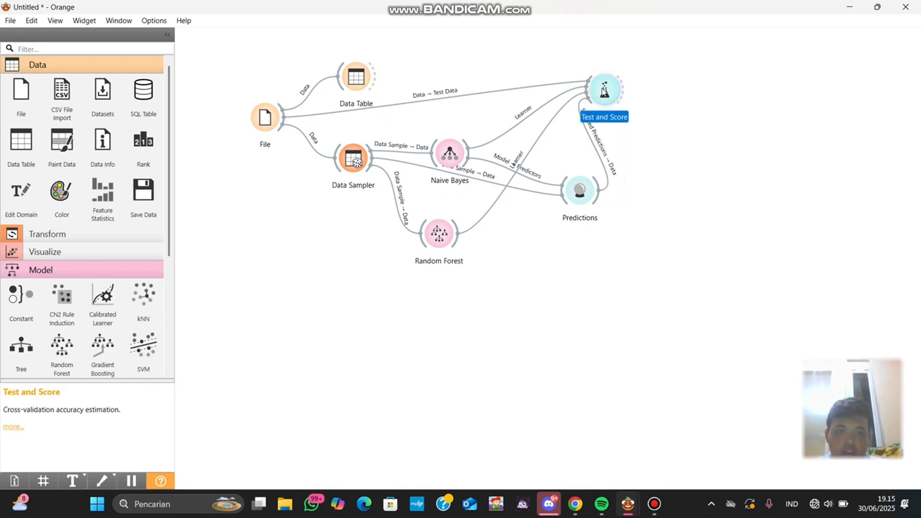
pyautogui.doubleClick(604, 90)
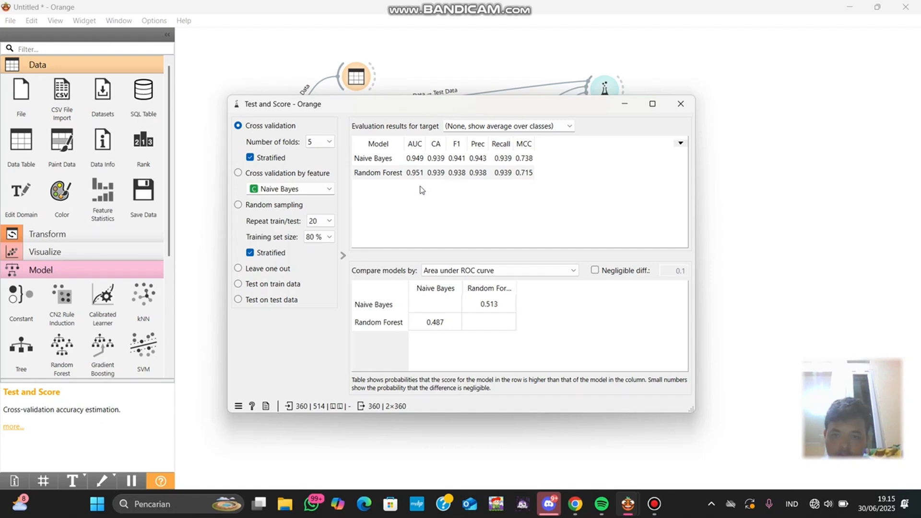
pyautogui.click(681, 104)
# Examine the Naive Bayes predictions, classification errors and performance scores in the Predictions widget.
pyautogui.click(580, 191)
pyautogui.doubleClick(579, 191)
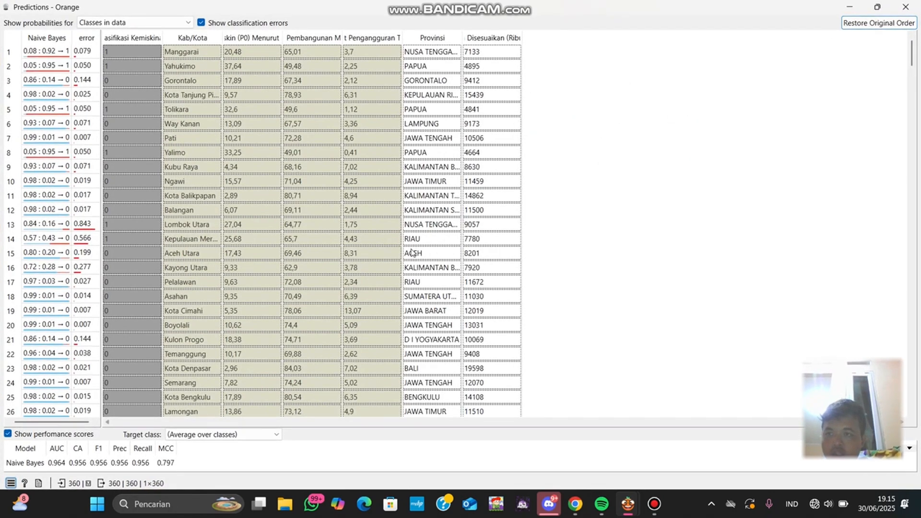
pyautogui.scroll(-2, 198, 392)
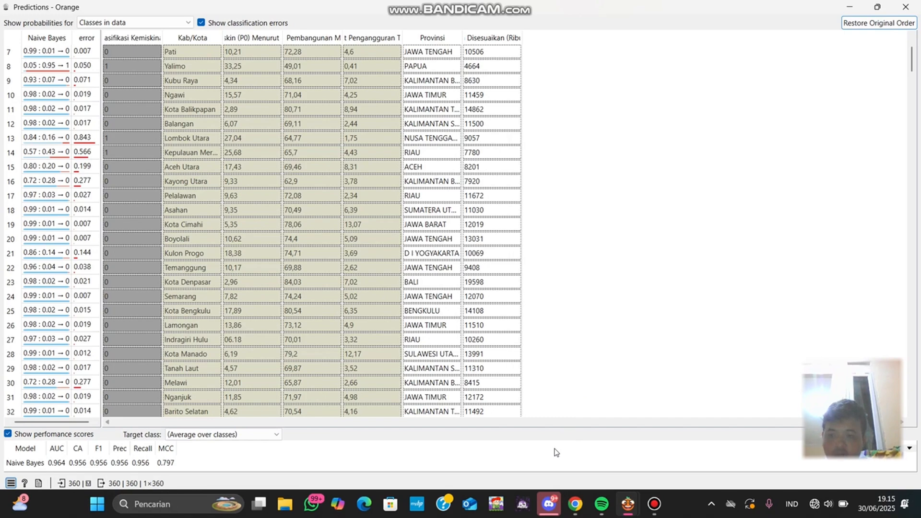
pyautogui.click(913, 6)
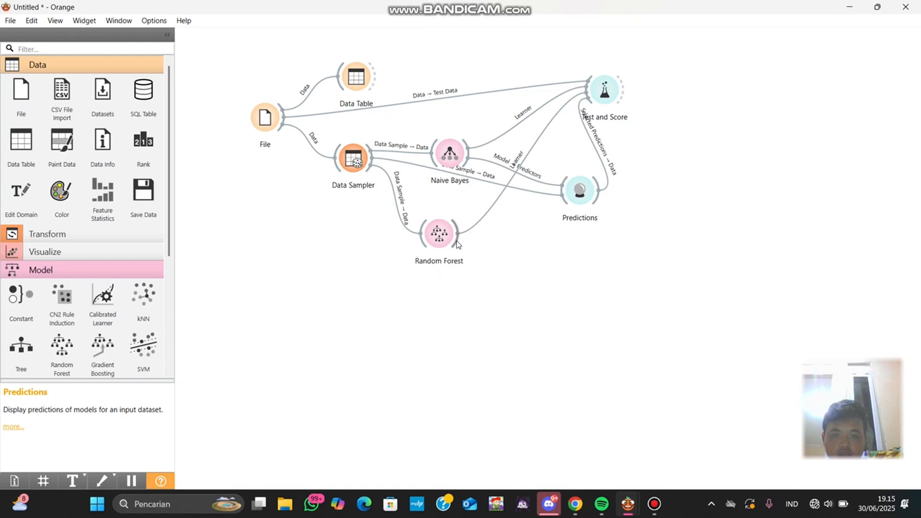
# Link Random Forest to Predictions as a second predictor and compare both models' predictions, errors and performance scores.
pyautogui.moveTo(457, 243); pyautogui.dragTo(560, 191)
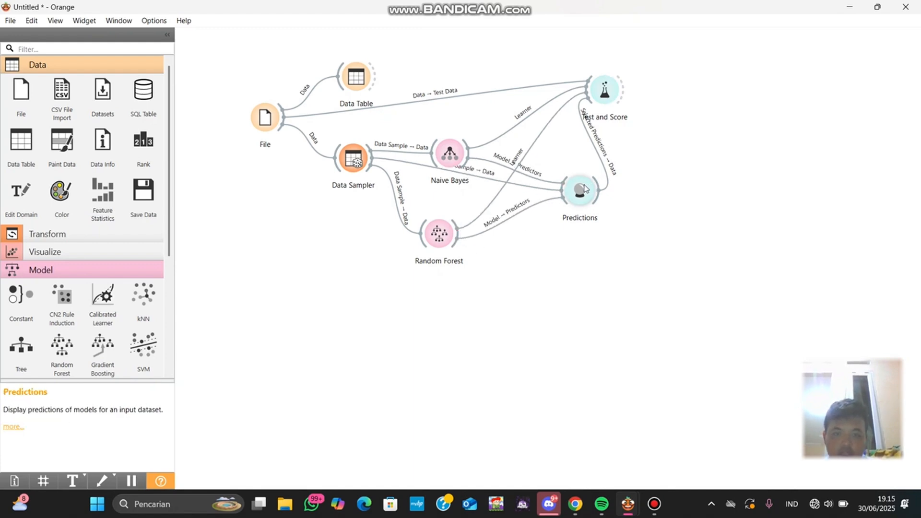
pyautogui.doubleClick(583, 189)
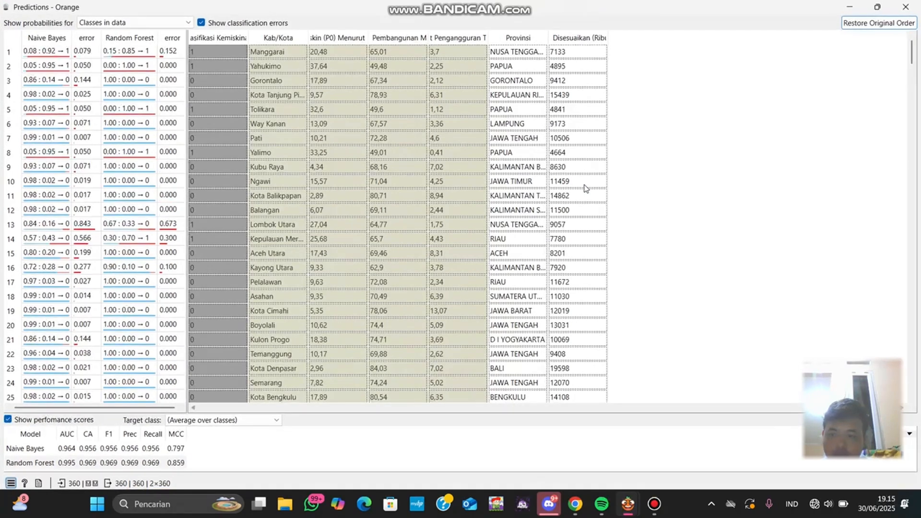
pyautogui.scroll(-1, 418, 283)
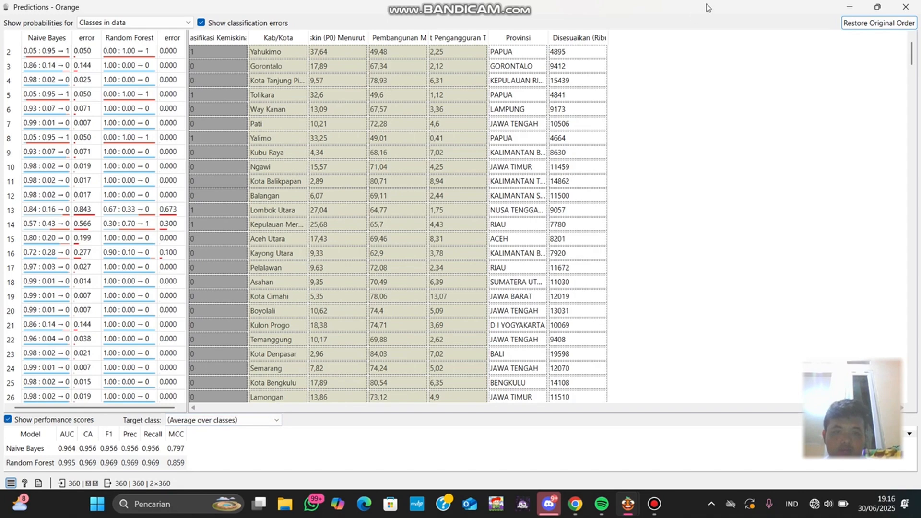
pyautogui.click(903, 6)
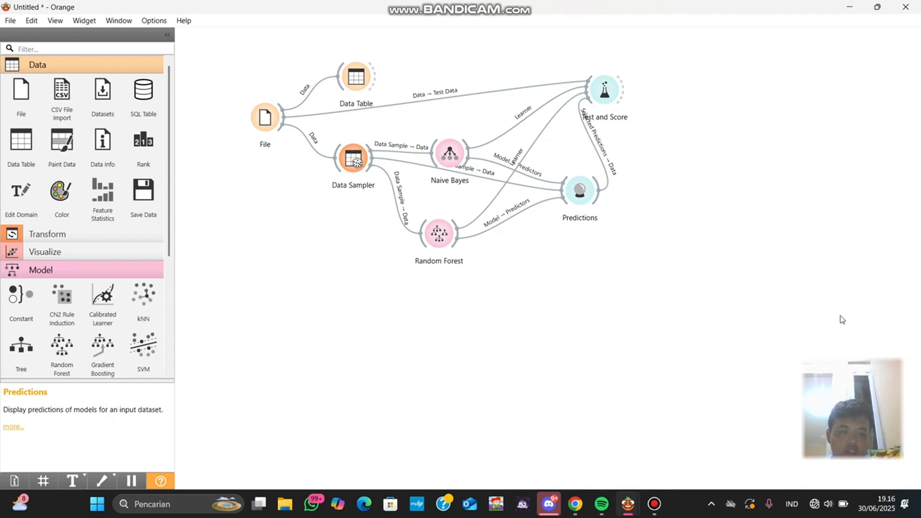
# Examine the Kaggle dataset page "Prediksi Status Akademik Mahasiswa", including its description, columns and sample rows.
pyautogui.moveTo(886, 408)
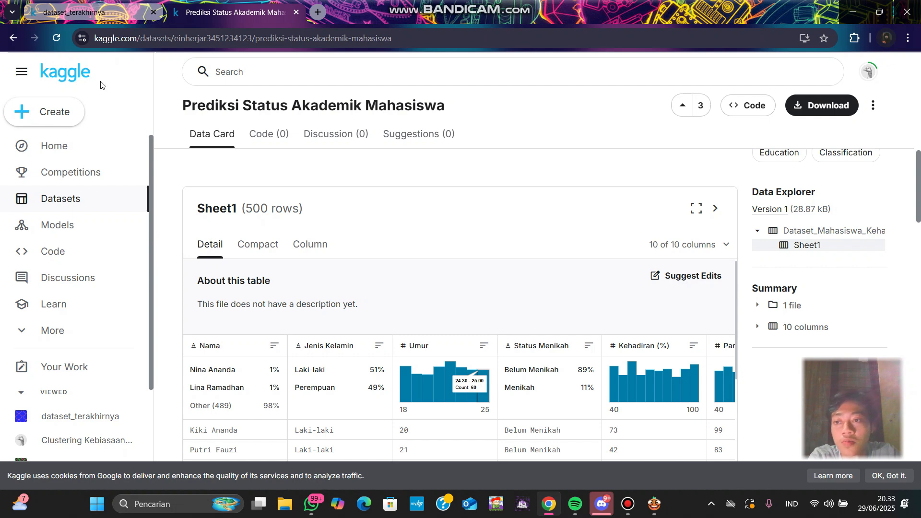
pyautogui.scroll(6, 395, 226)
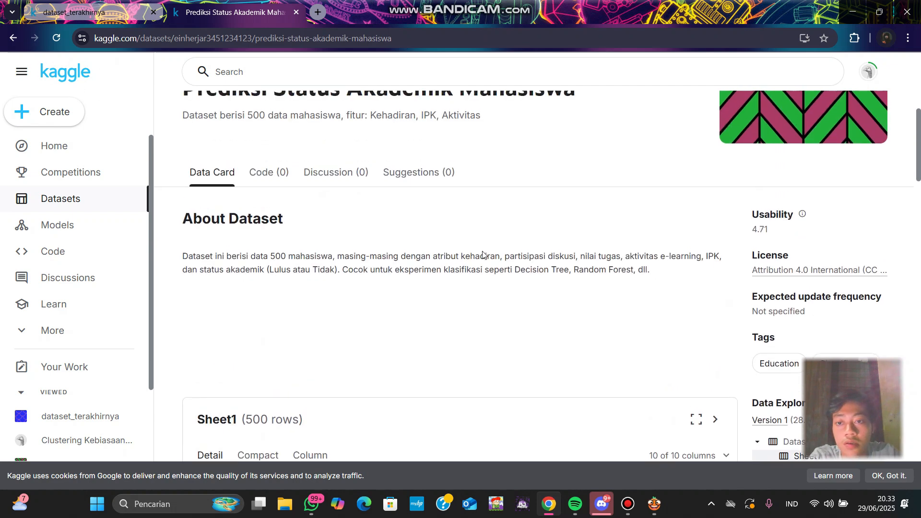
pyautogui.scroll(-1, 431, 172)
pyautogui.scroll(1, 288, 154)
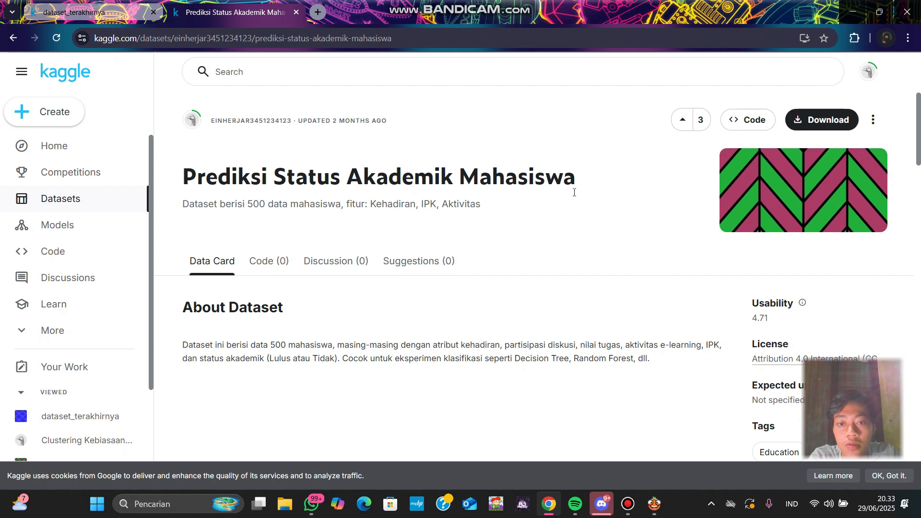
pyautogui.scroll(-7, 647, 193)
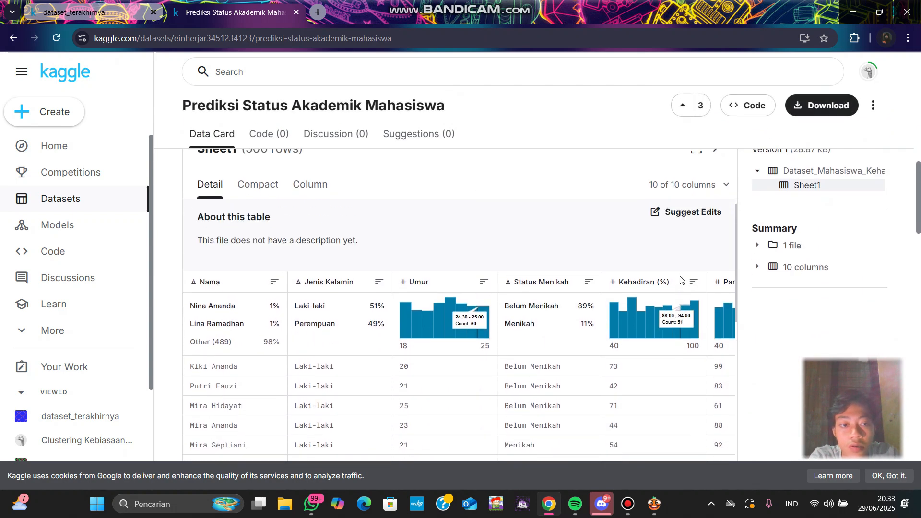
pyautogui.scroll(1, 537, 244)
pyautogui.scroll(-3, 551, 245)
pyautogui.scroll(2, 554, 246)
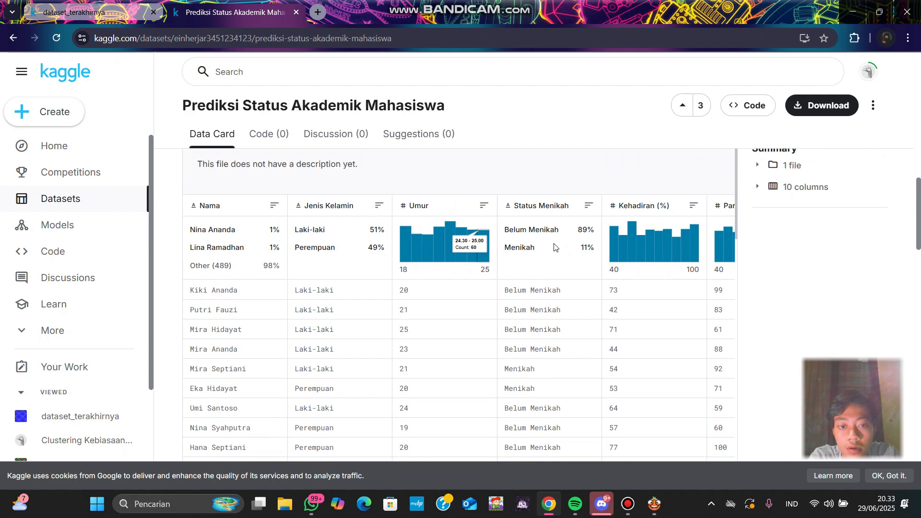
pyautogui.scroll(3, 603, 235)
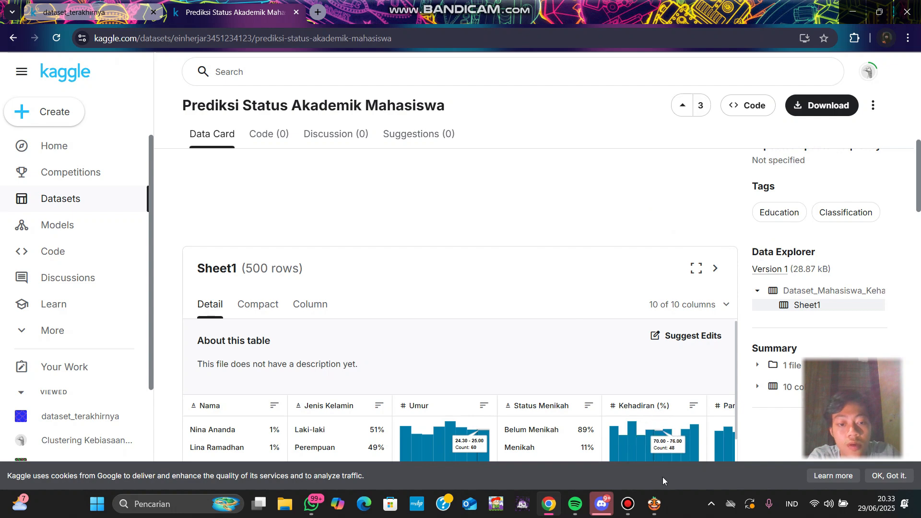
# Switch to Orange, add a File widget to the empty workflow and load Dataset_Mahasiswa_Kehadiran_Aktivitas_IPK.xlsx from the archive (1) folder.
pyautogui.click(654, 504)
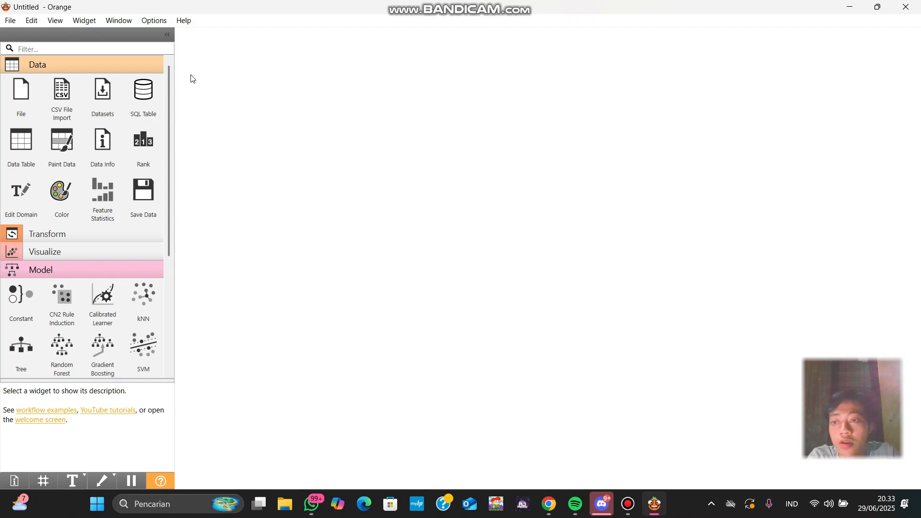
pyautogui.moveTo(26, 89); pyautogui.dragTo(235, 88)
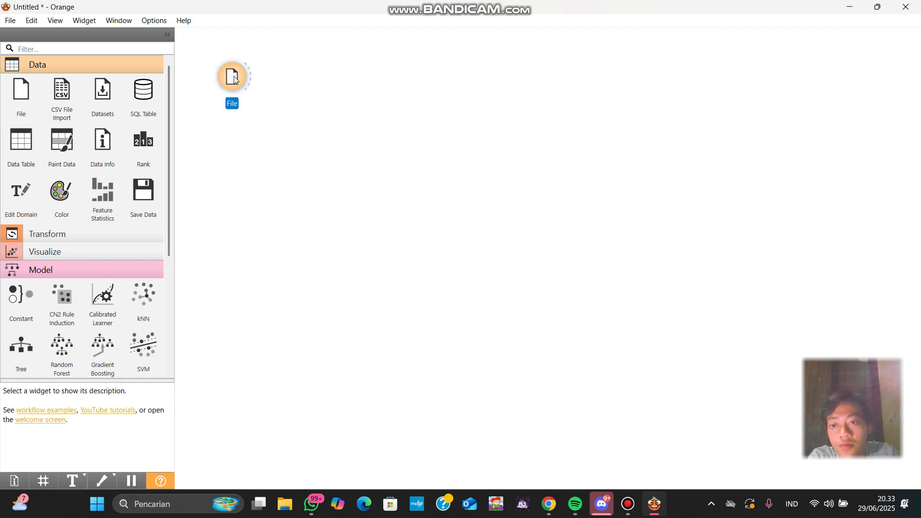
pyautogui.doubleClick(234, 78)
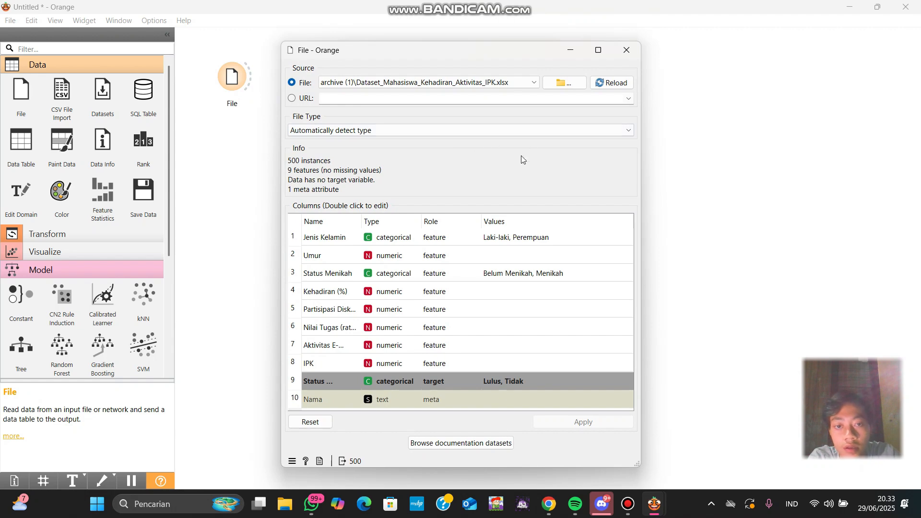
pyautogui.click(564, 83)
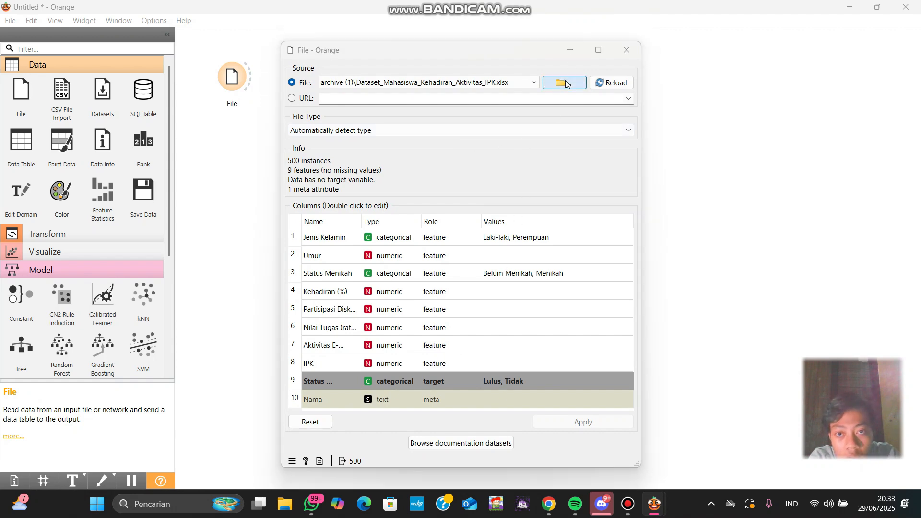
pyautogui.click(439, 169)
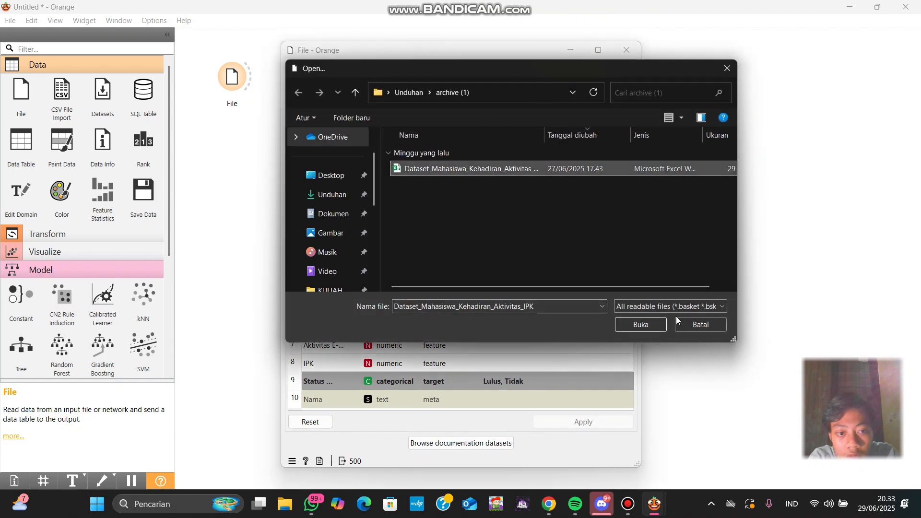
pyautogui.click(645, 324)
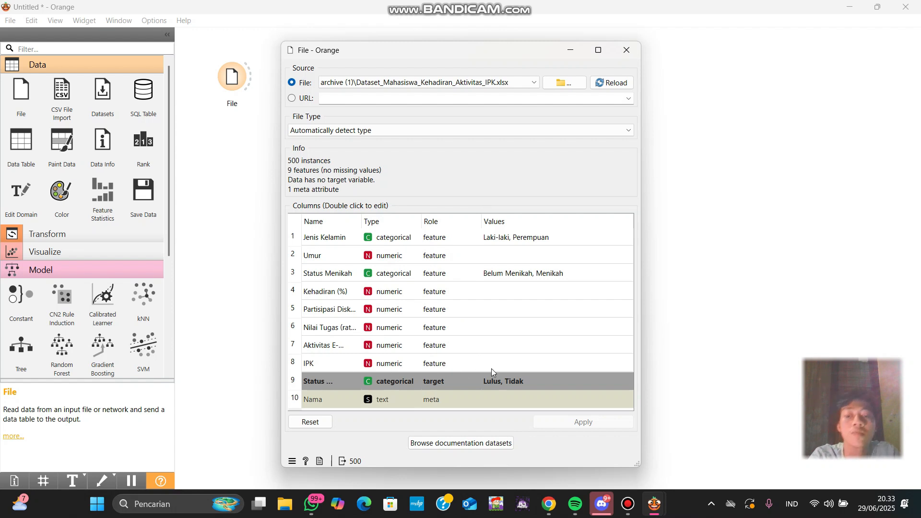
pyautogui.click(626, 50)
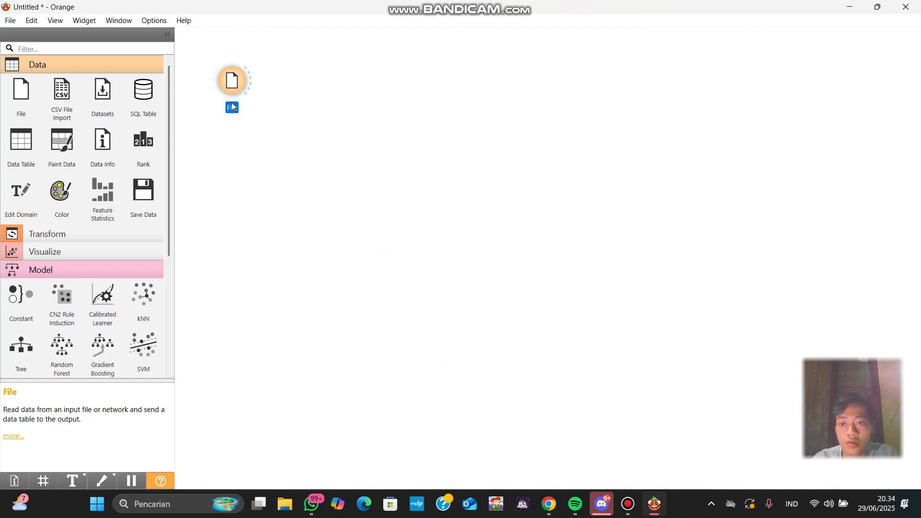
# Add a Data Table widget fed by File and review the student records and academic status column in it.
pyautogui.moveTo(252, 77); pyautogui.dragTo(344, 69)
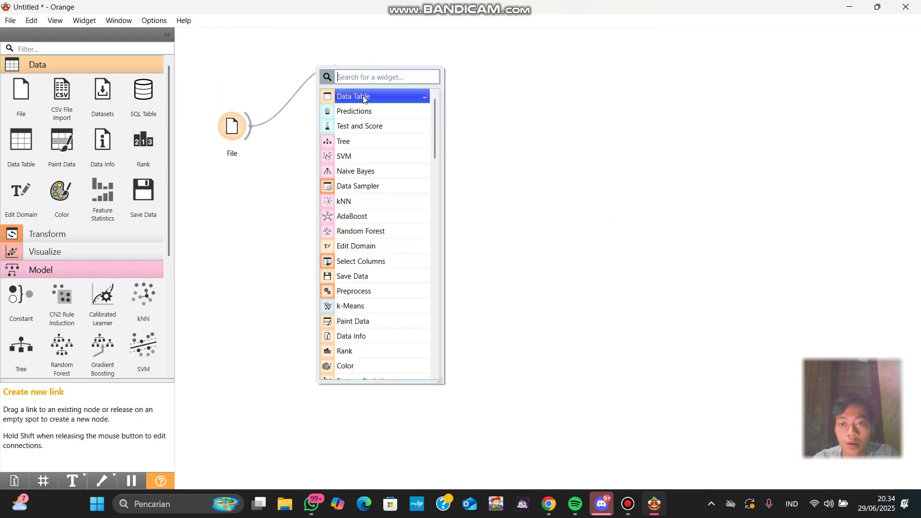
pyautogui.click(364, 99)
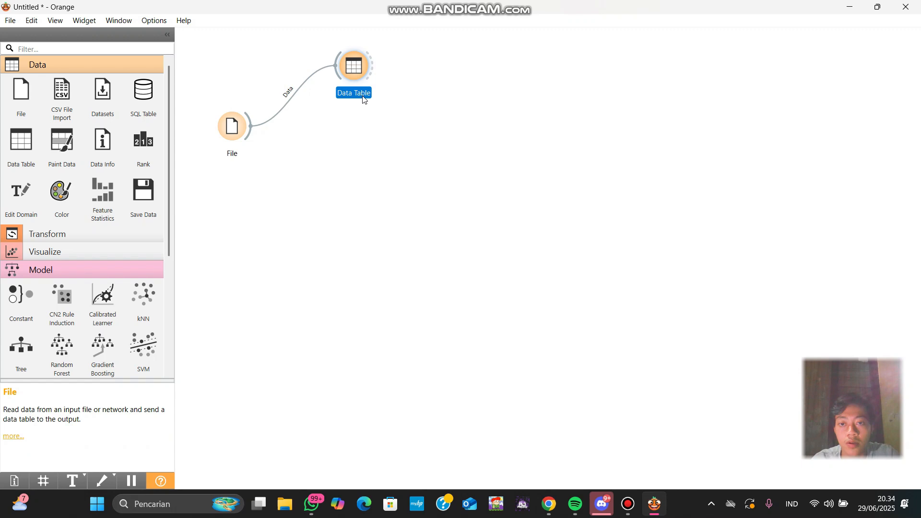
pyautogui.doubleClick(356, 66)
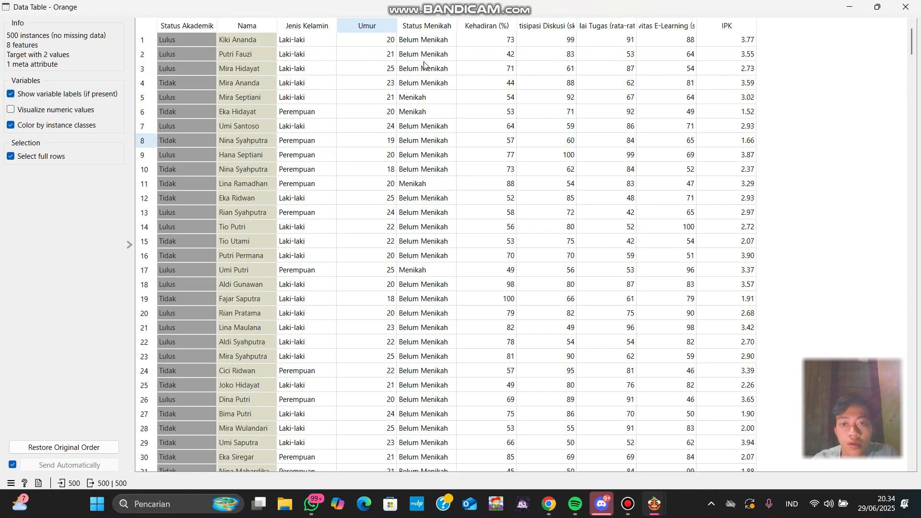
pyautogui.scroll(-1, 424, 64)
pyautogui.scroll(1, 307, 60)
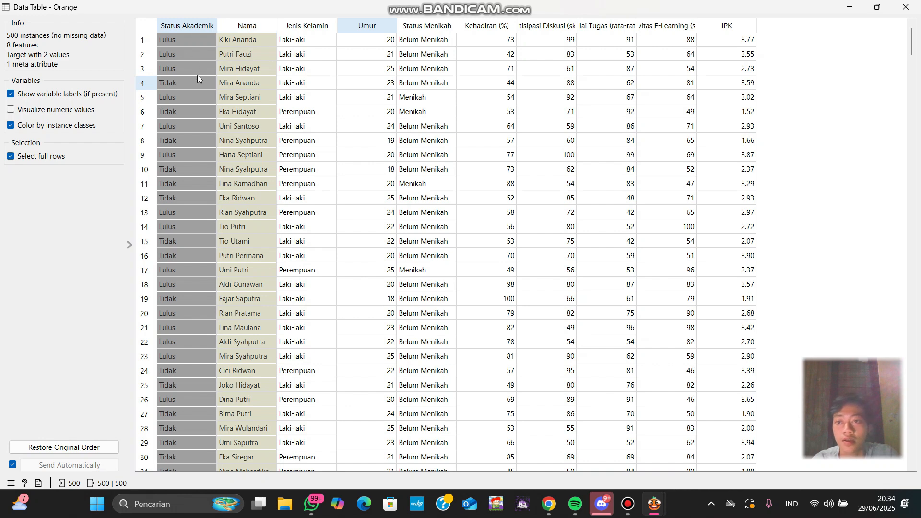
pyautogui.scroll(-18, 238, 144)
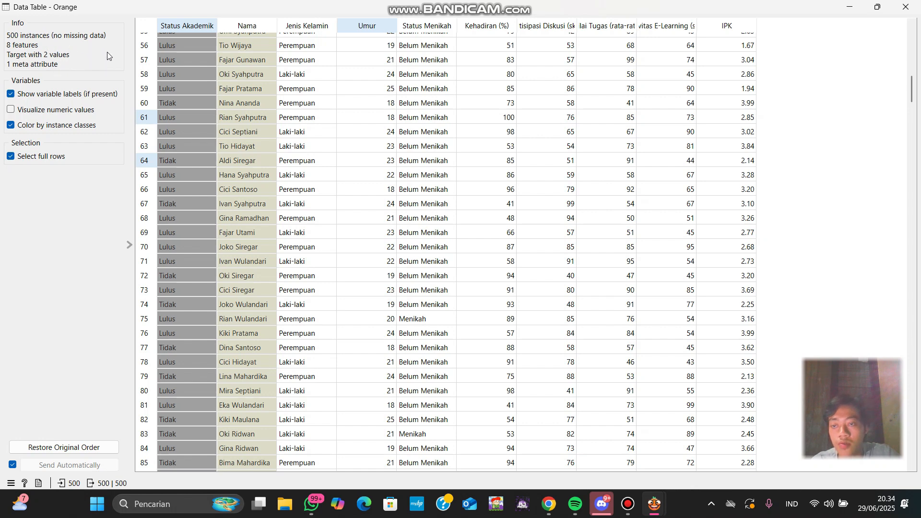
pyautogui.scroll(9, 493, 174)
pyautogui.scroll(6, 604, 134)
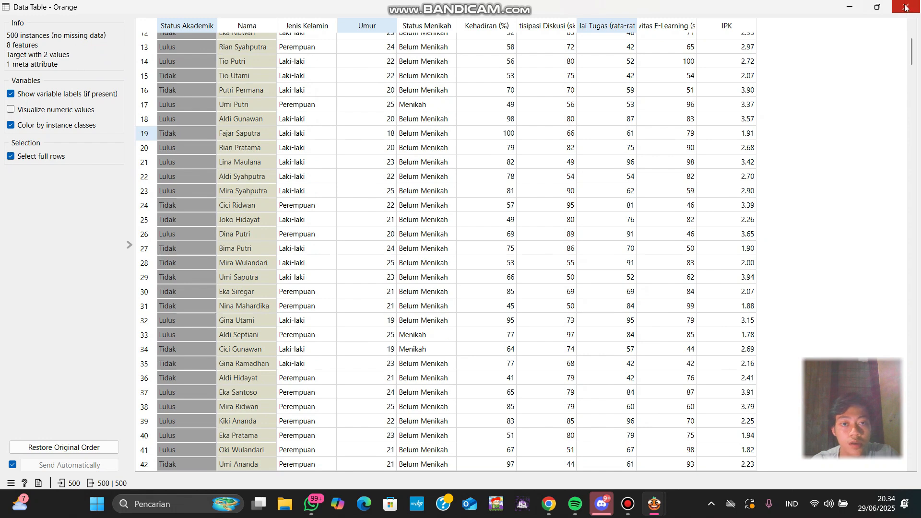
pyautogui.click(906, 8)
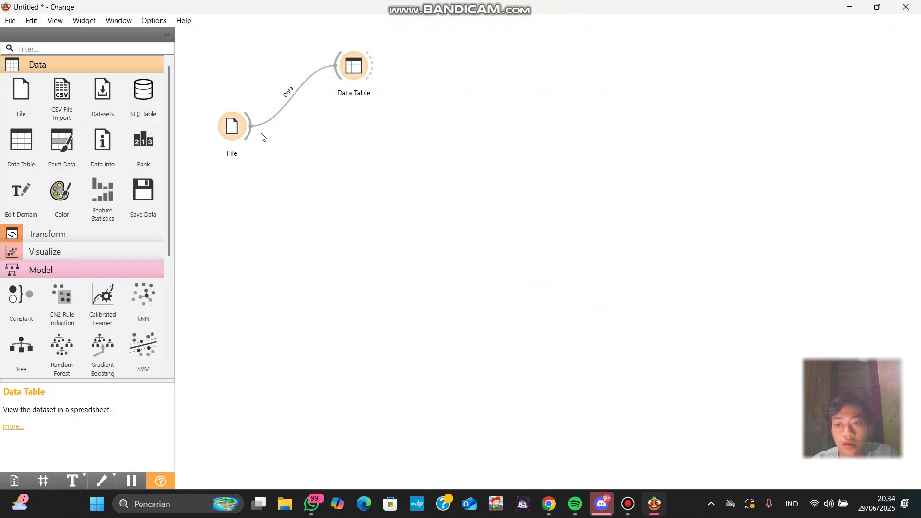
# Add a Naive Bayes widget below Data Table, fed by File.
pyautogui.moveTo(249, 127); pyautogui.dragTo(363, 145)
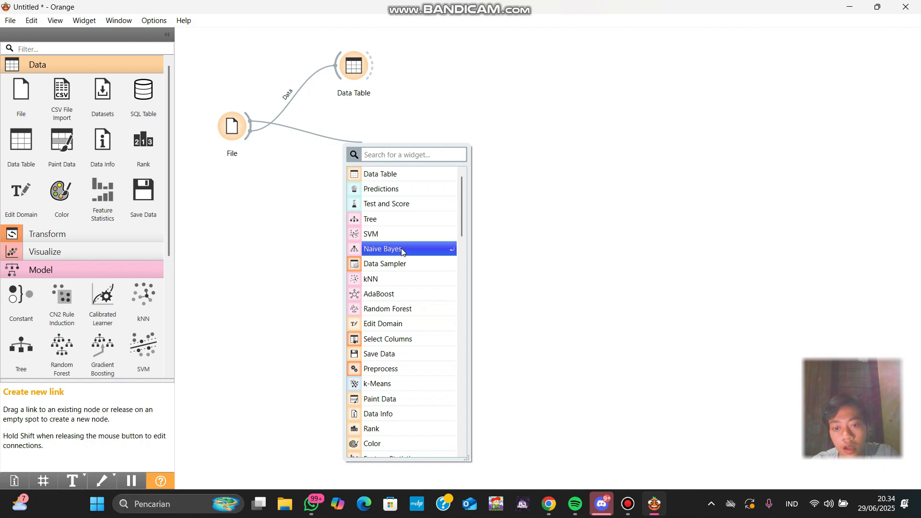
pyautogui.scroll(-2, 402, 245)
pyautogui.scroll(2, 404, 235)
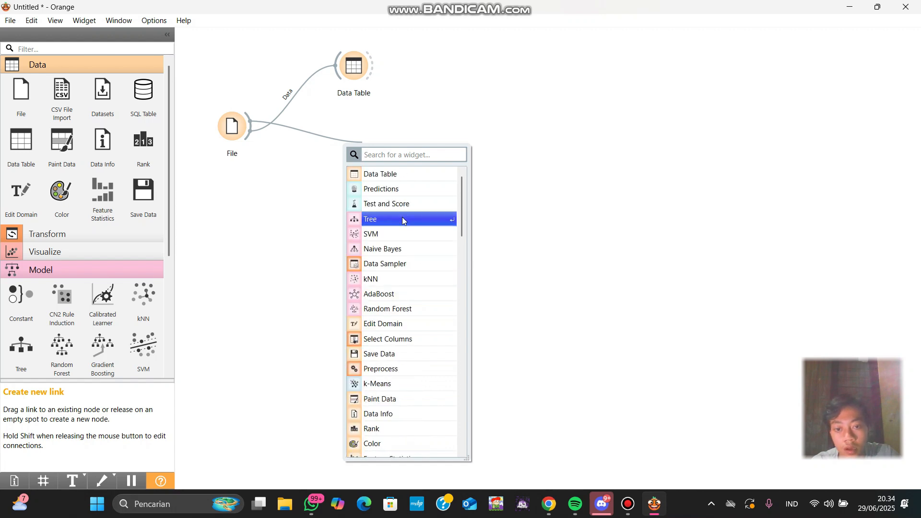
pyautogui.click(408, 249)
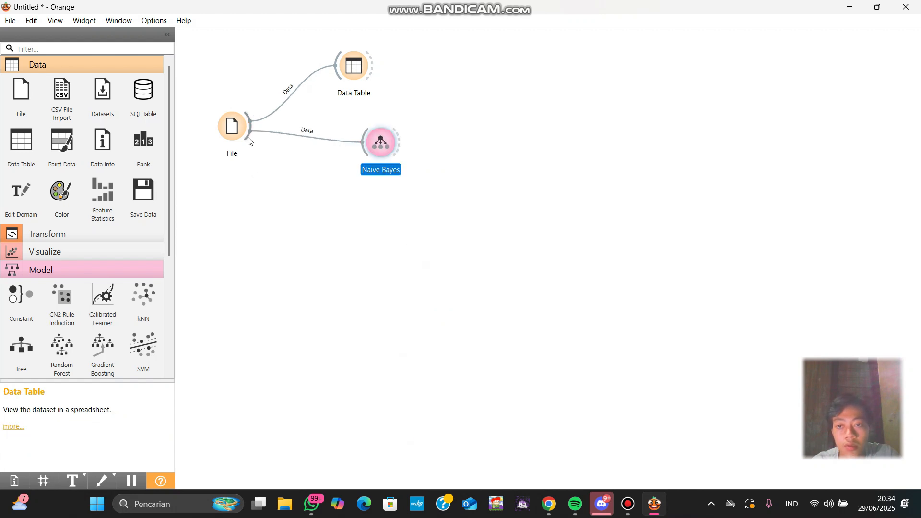
# Add SVM and Tree widgets fed by File and align them in a column below Naive Bayes.
pyautogui.moveTo(249, 141); pyautogui.dragTo(362, 218)
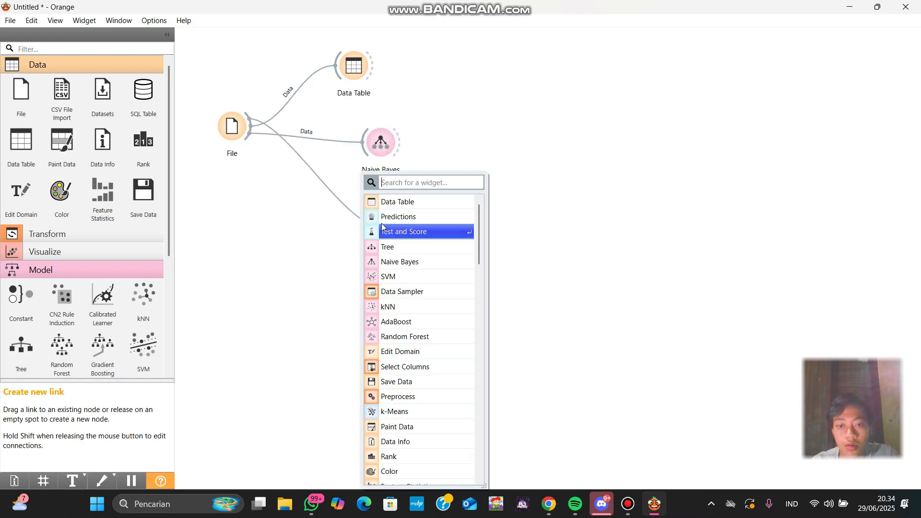
pyautogui.click(416, 281)
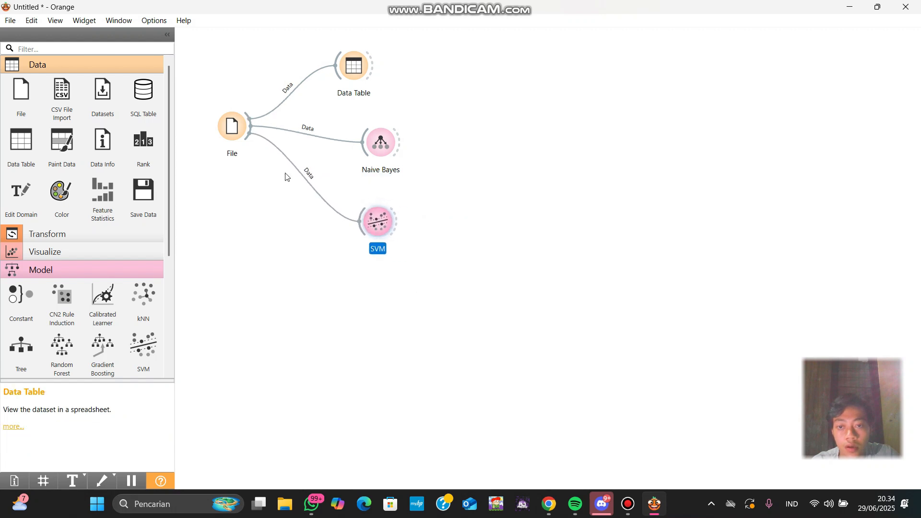
pyautogui.moveTo(253, 142); pyautogui.dragTo(366, 275)
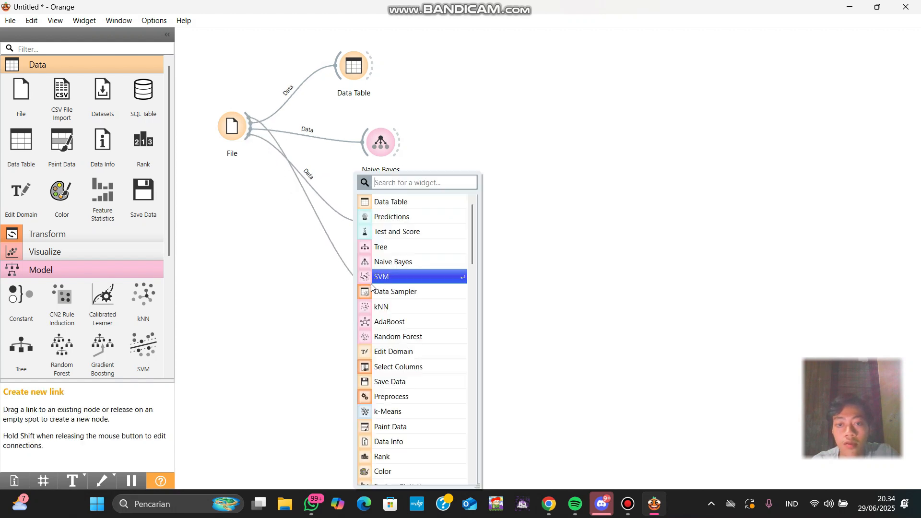
pyautogui.click(393, 262)
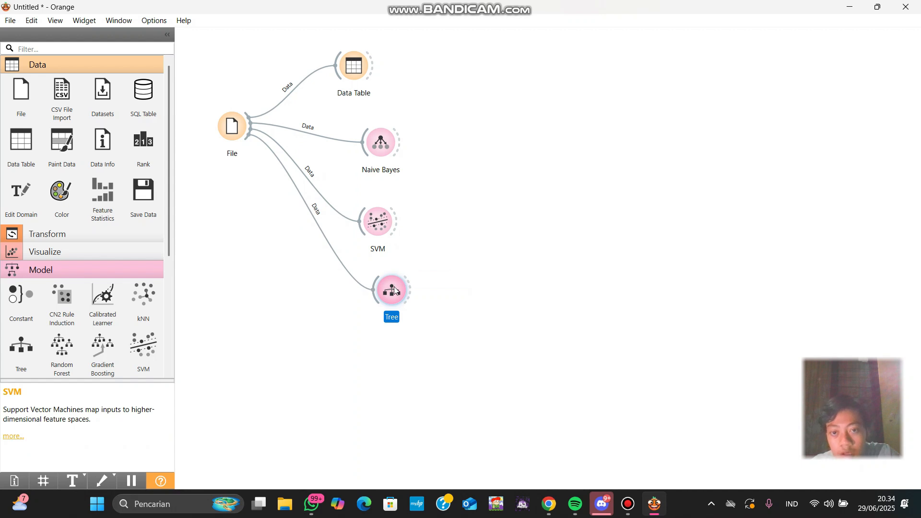
pyautogui.moveTo(378, 223); pyautogui.dragTo(382, 220)
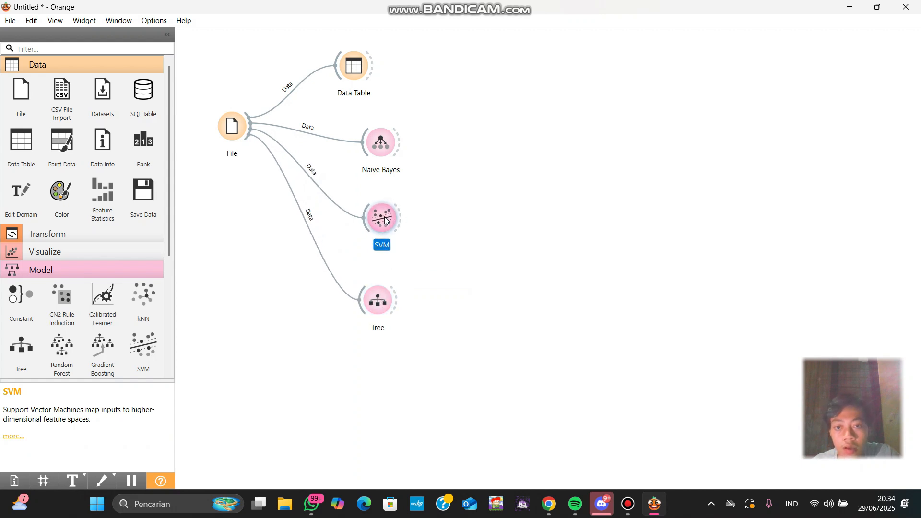
pyautogui.moveTo(379, 305); pyautogui.dragTo(384, 301)
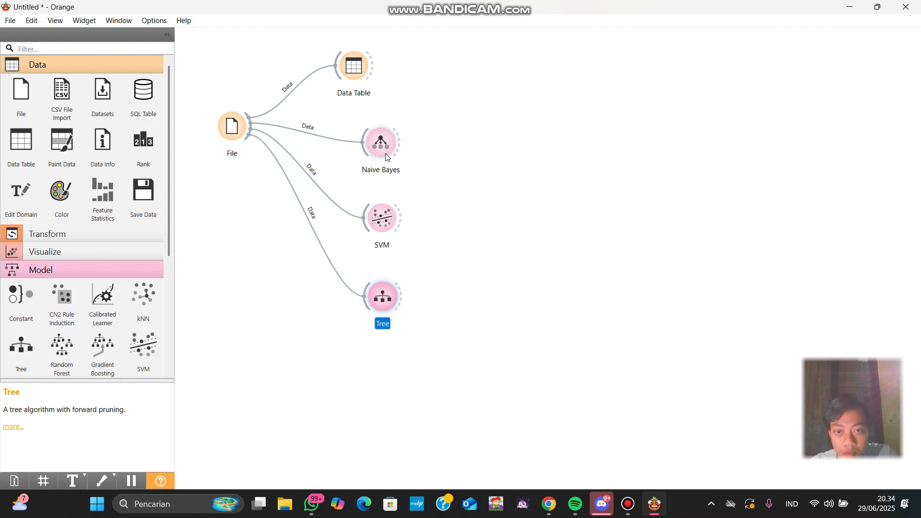
# Add a Predictions widget fed by the Naive Bayes, SVM and Tree models.
pyautogui.moveTo(402, 146); pyautogui.dragTo(533, 197)
pyautogui.click(575, 217)
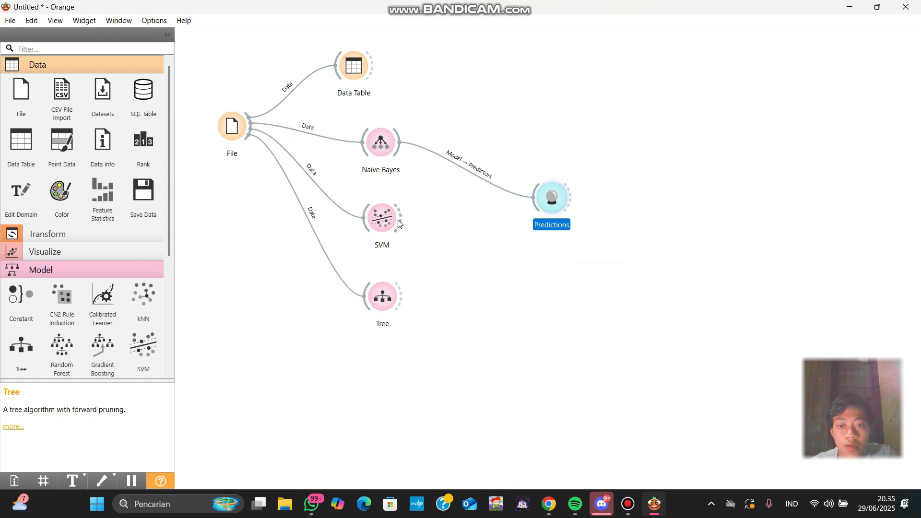
pyautogui.moveTo(402, 221); pyautogui.dragTo(542, 200)
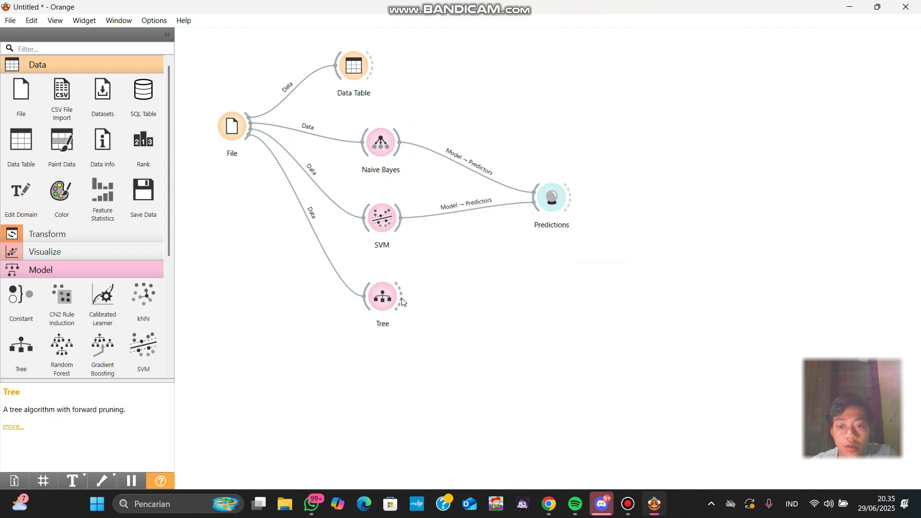
pyautogui.moveTo(402, 301); pyautogui.dragTo(539, 204)
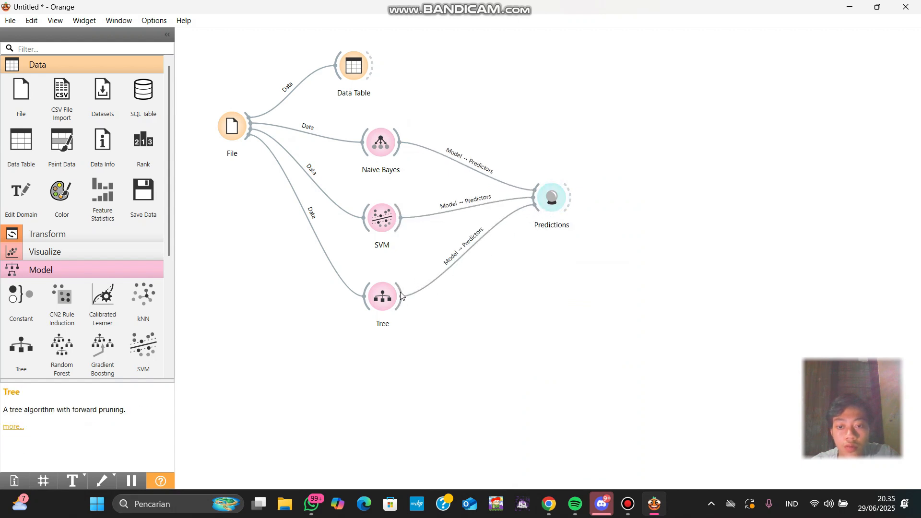
# Add a Tree Viewer widget fed by Tree and move Predictions slightly farther from the models.
pyautogui.moveTo(402, 307); pyautogui.dragTo(501, 348)
pyautogui.click(551, 232)
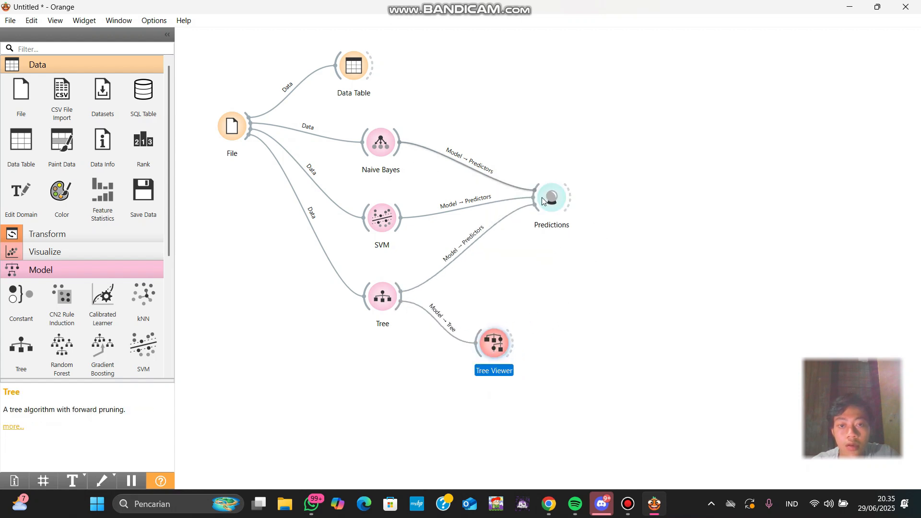
pyautogui.moveTo(556, 204); pyautogui.dragTo(578, 216)
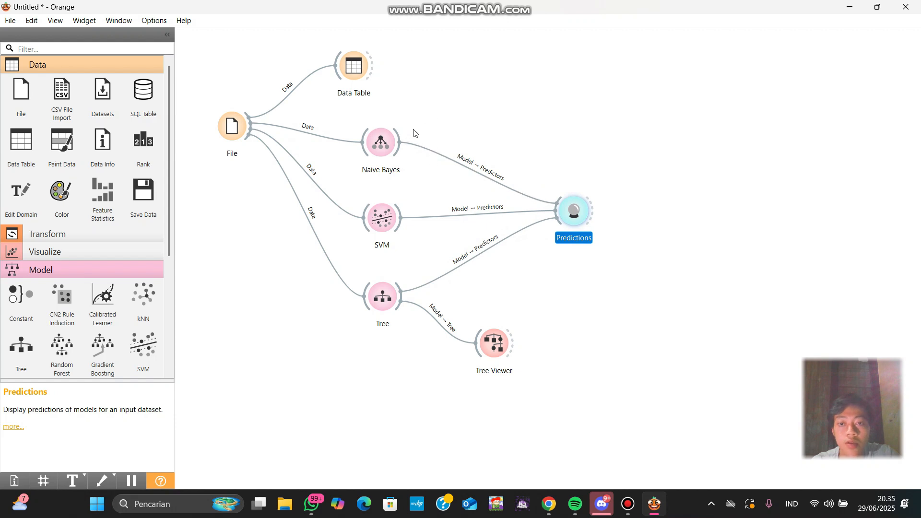
# Add a Test and Score widget above Predictions, fed by File data and the Naive Bayes, SVM and Tree learners.
pyautogui.moveTo(399, 136); pyautogui.dragTo(558, 96)
pyautogui.click(585, 138)
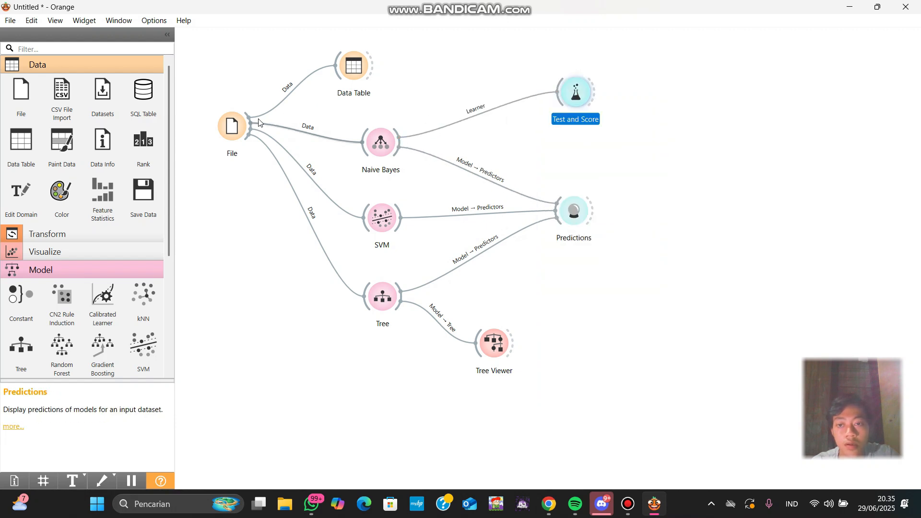
pyautogui.moveTo(259, 122); pyautogui.dragTo(556, 94)
pyautogui.moveTo(402, 216); pyautogui.dragTo(557, 98)
pyautogui.moveTo(401, 294); pyautogui.dragTo(569, 102)
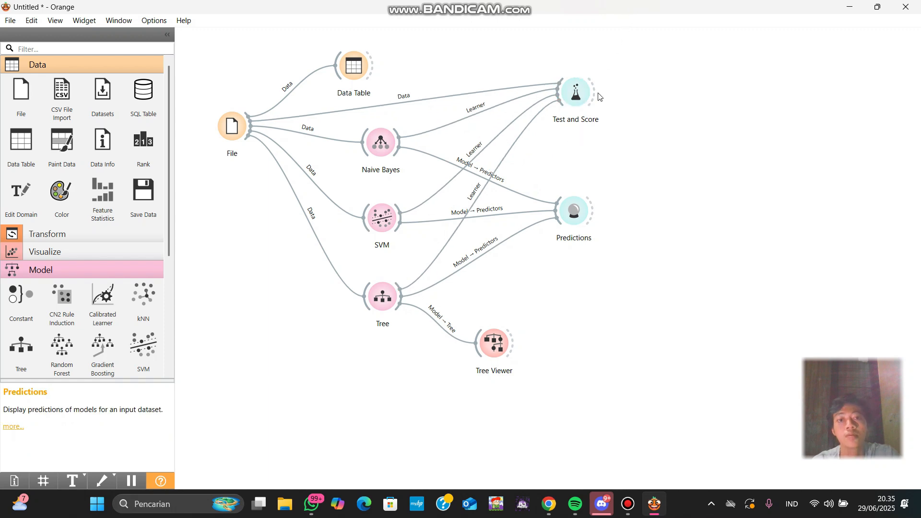
pyautogui.click(576, 216)
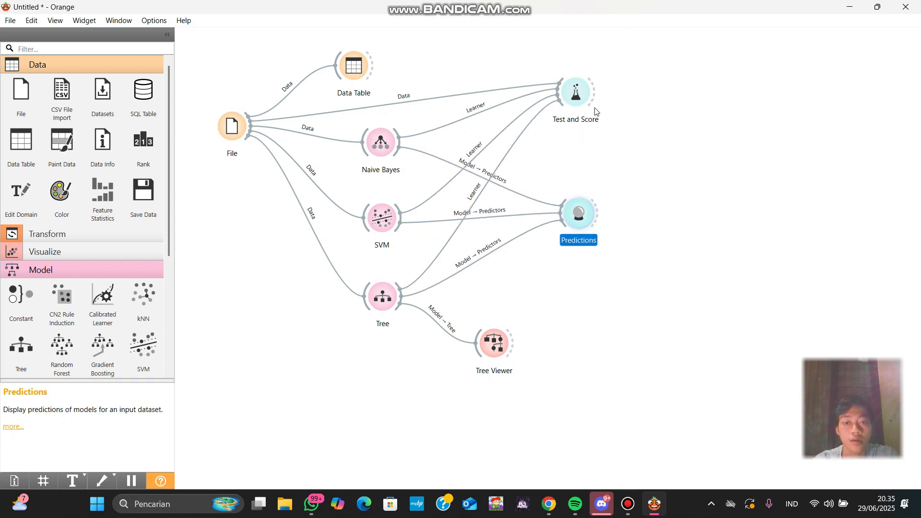
# Review the cross-validation scores of the three models in Test and Score.
pyautogui.click(577, 98)
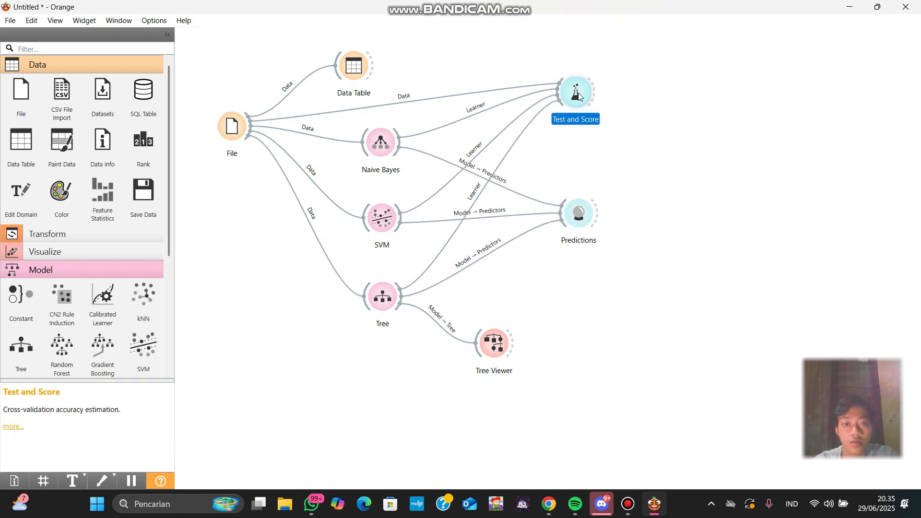
pyautogui.doubleClick(576, 98)
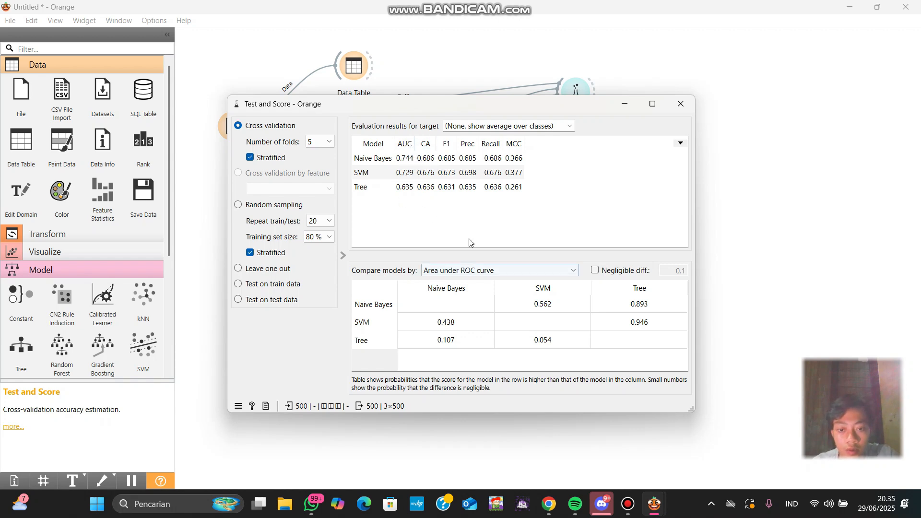
pyautogui.click(683, 101)
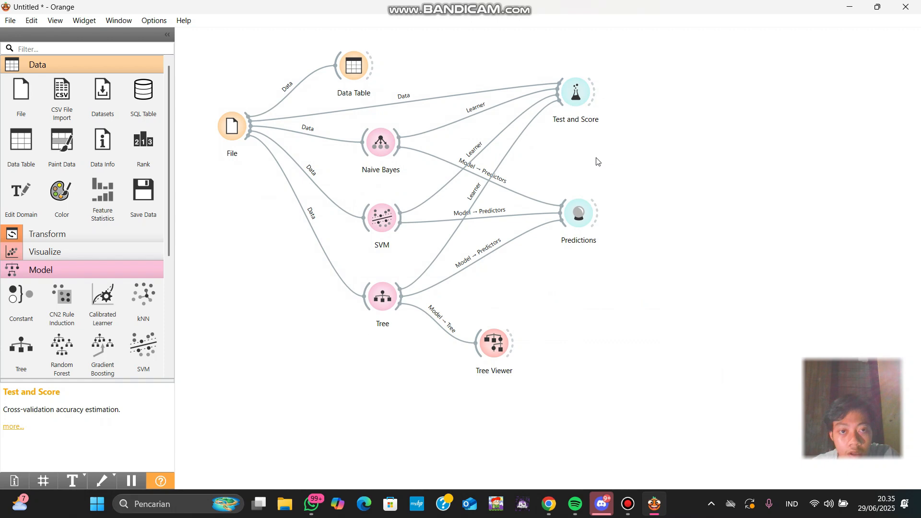
# Check the Predictions widget's output and connect File data to it.
pyautogui.doubleClick(580, 214)
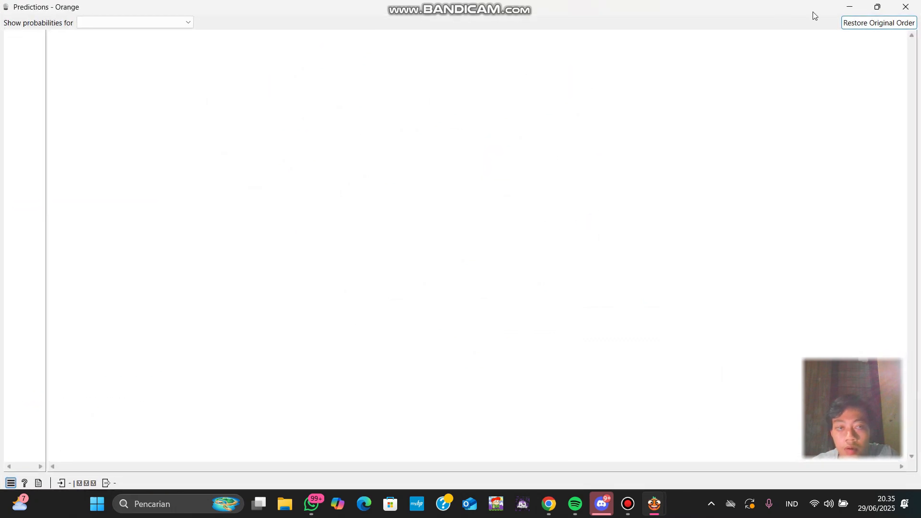
pyautogui.click(905, 6)
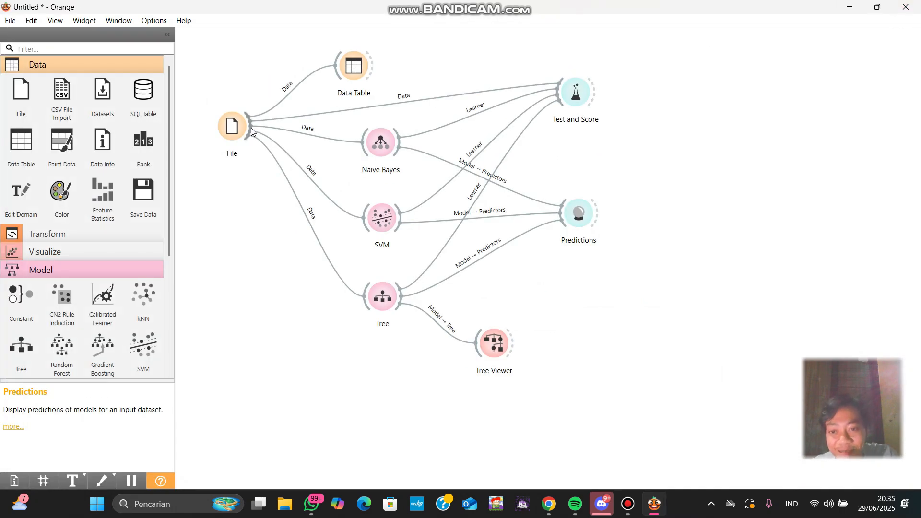
pyautogui.moveTo(251, 127); pyautogui.dragTo(562, 211)
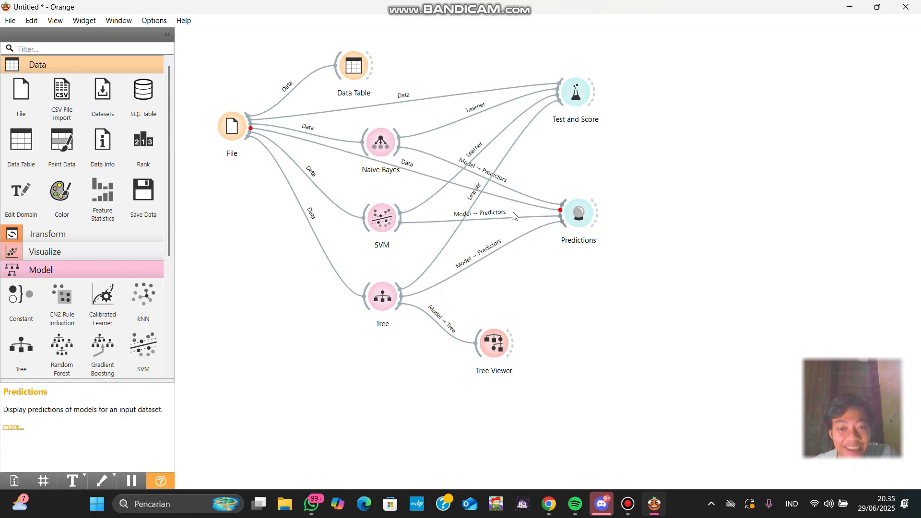
# Examine the Naive Bayes, SVM and Tree predictions, their errors per student and the performance scores in Predictions.
pyautogui.doubleClick(578, 218)
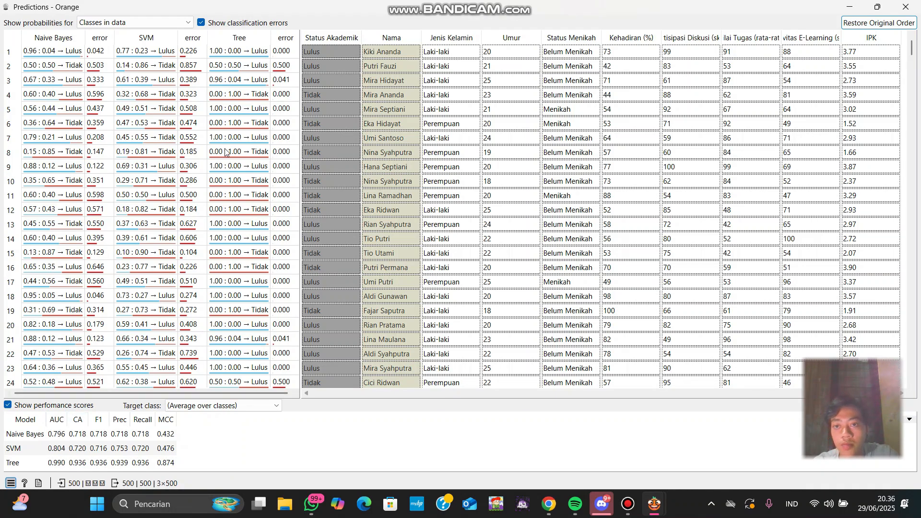
pyautogui.scroll(-3, 259, 129)
pyautogui.scroll(3, 247, 151)
pyautogui.click(194, 66)
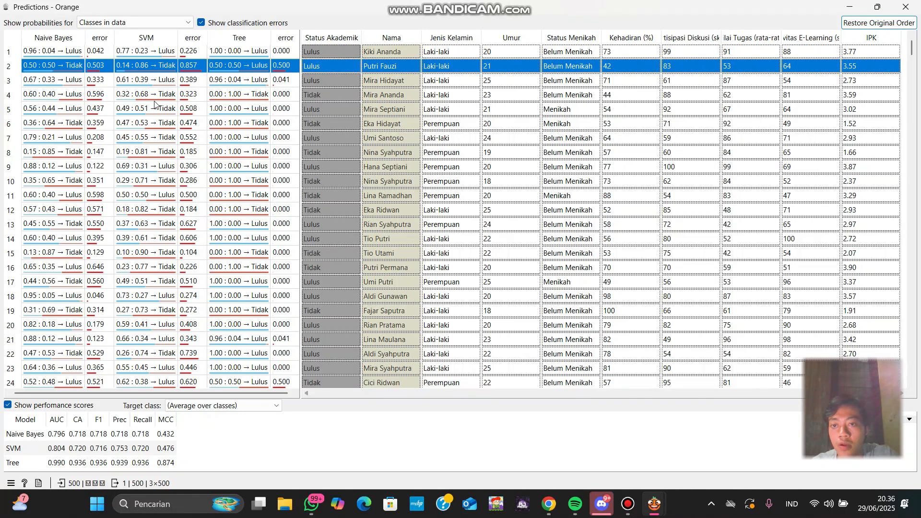
pyautogui.click(102, 95)
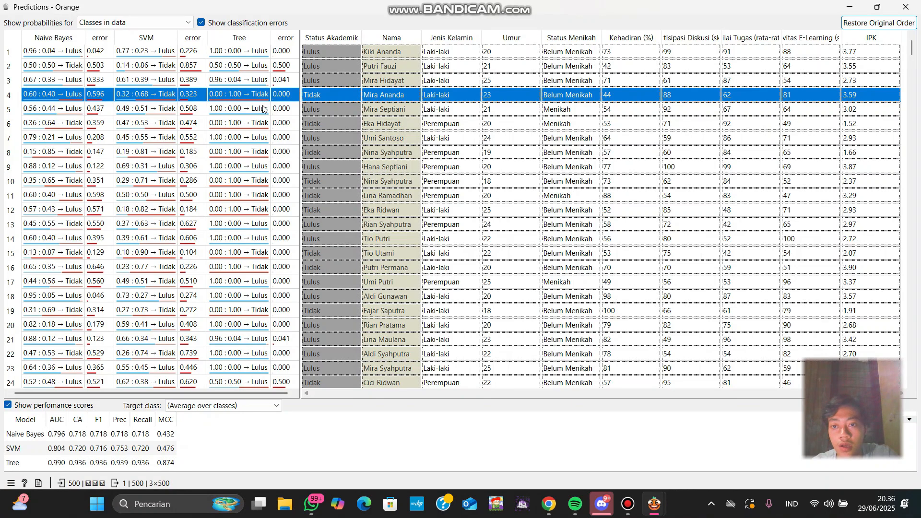
pyautogui.scroll(-2, 168, 138)
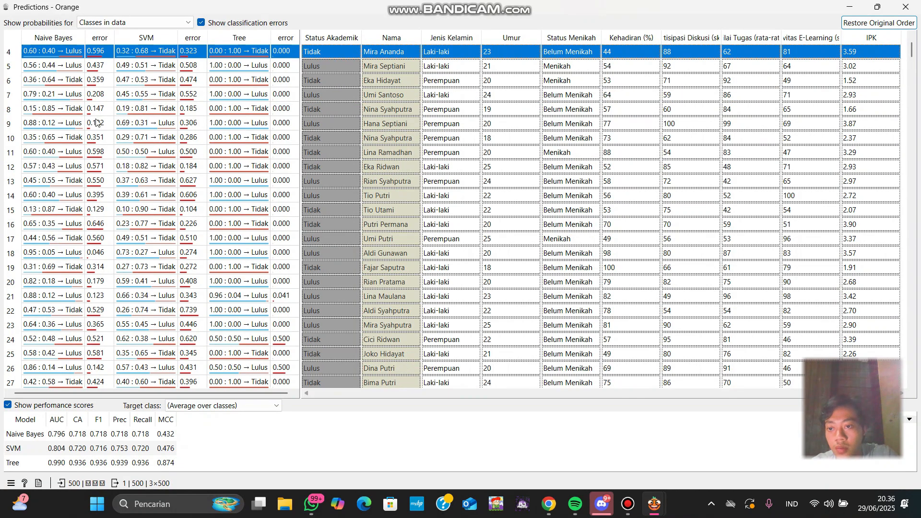
pyautogui.click(100, 197)
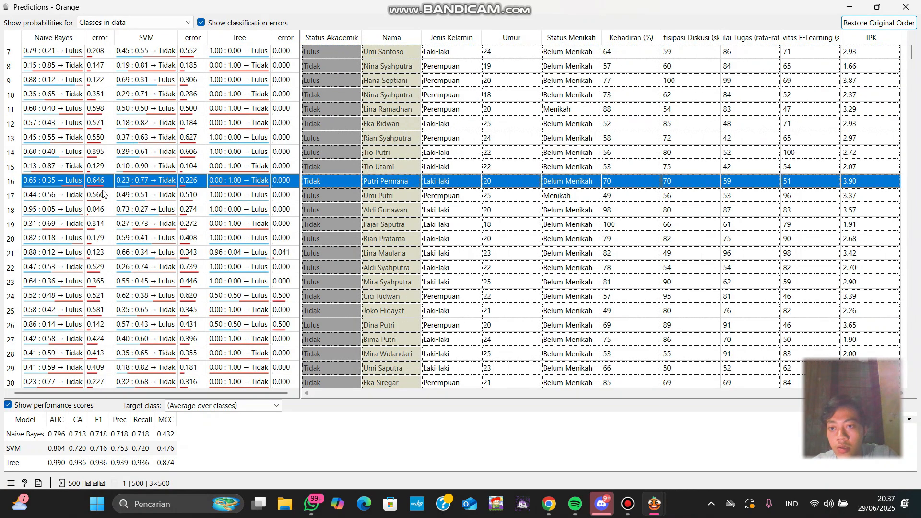
pyautogui.scroll(2, 212, 165)
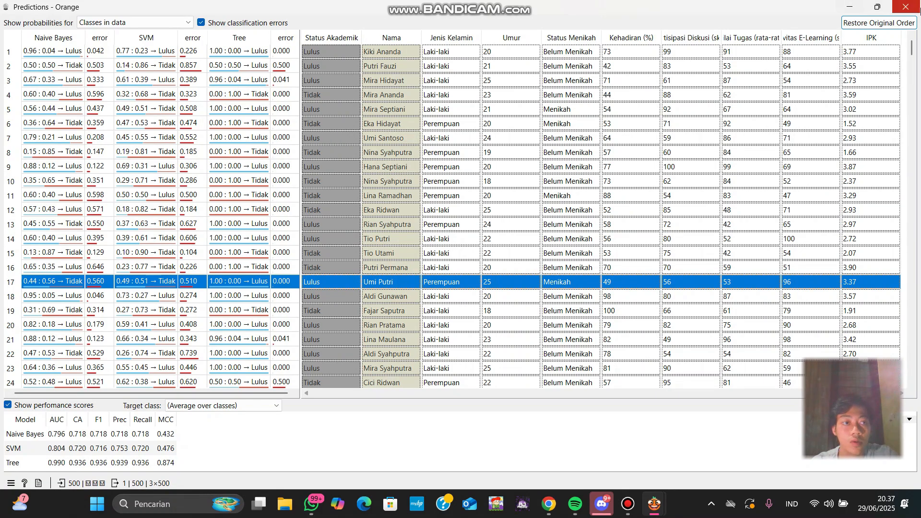
pyautogui.click(902, 12)
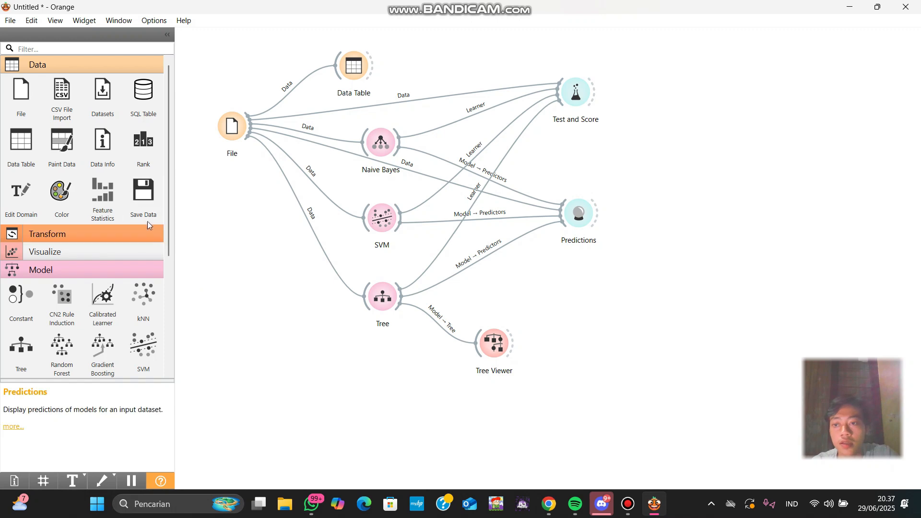
# Add a second File widget below the workflow and load Dataset_Mahasiswa_Kehadiran_Aktivitas_IPK.xlsx from the archive (1) folder.
pyautogui.moveTo(22, 93); pyautogui.dragTo(229, 404)
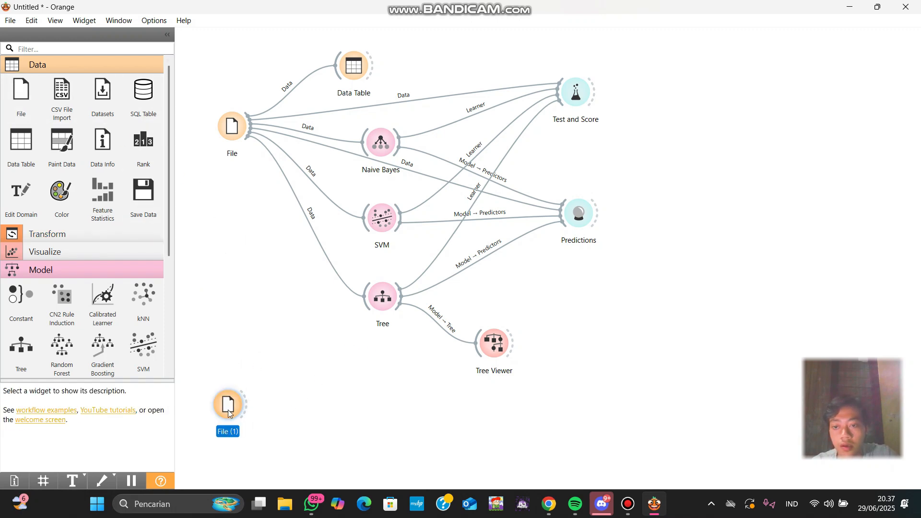
pyautogui.doubleClick(240, 410)
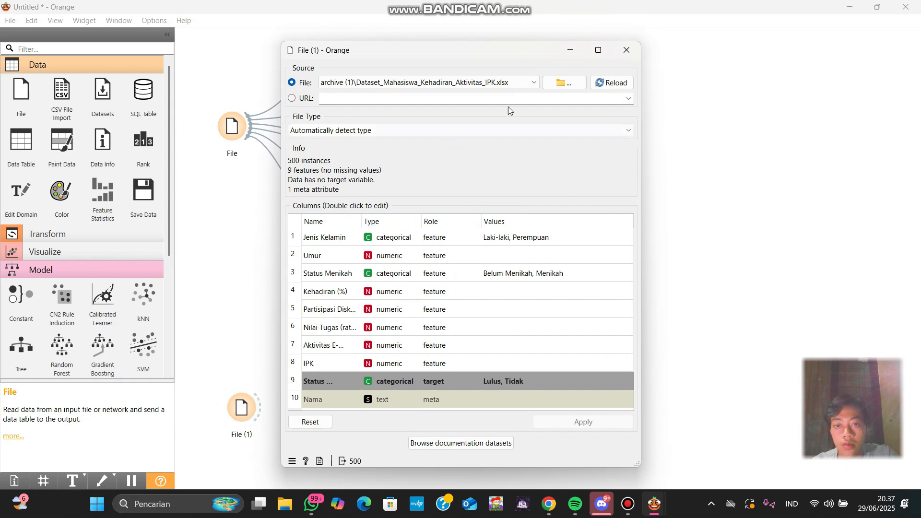
pyautogui.click(557, 83)
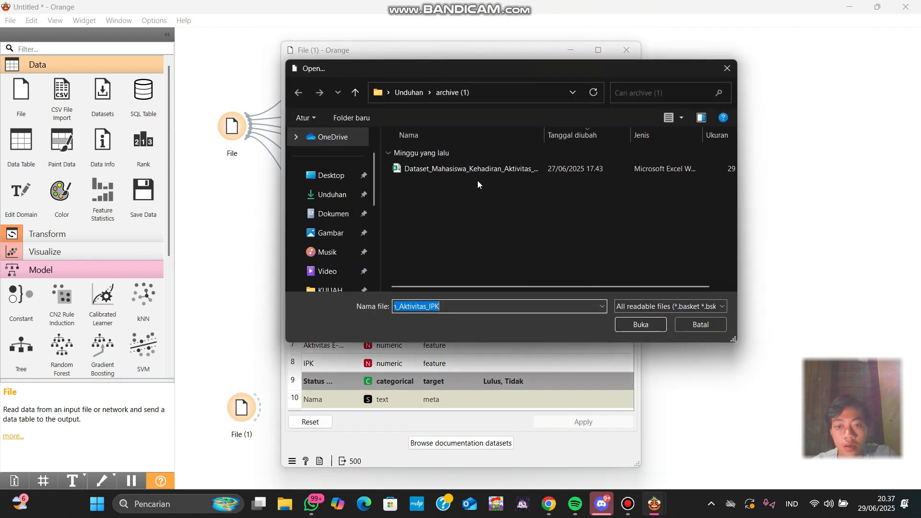
pyautogui.click(639, 325)
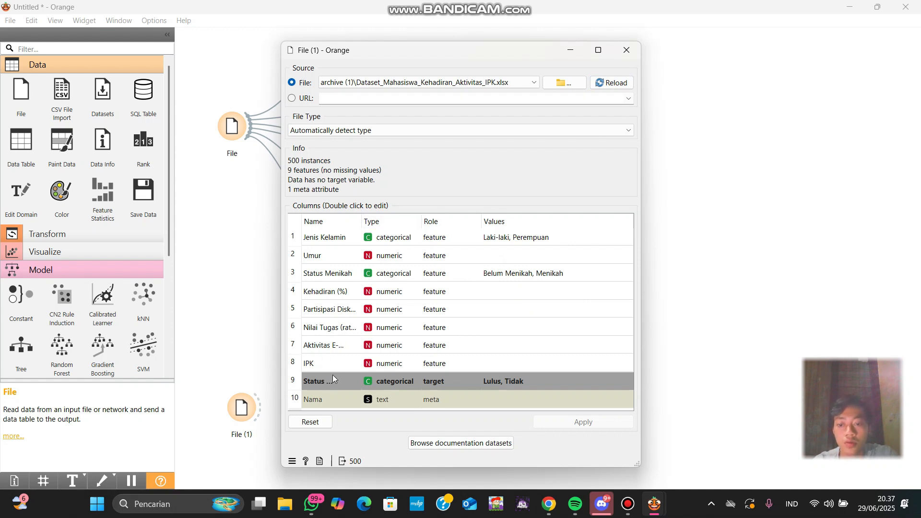
# Change the Status Akademik column's role to feature in the second File widget and apply it.
pyautogui.doubleClick(438, 381)
pyautogui.click(434, 394)
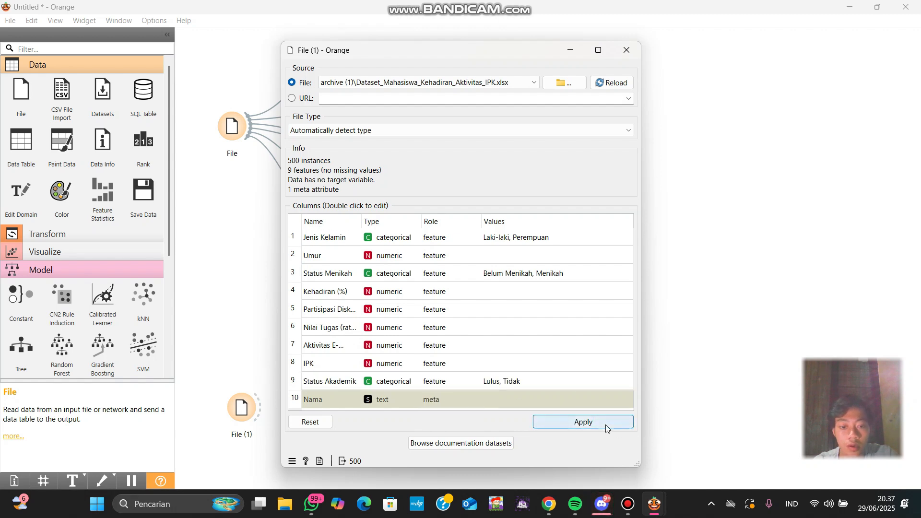
pyautogui.click(605, 425)
pyautogui.click(625, 51)
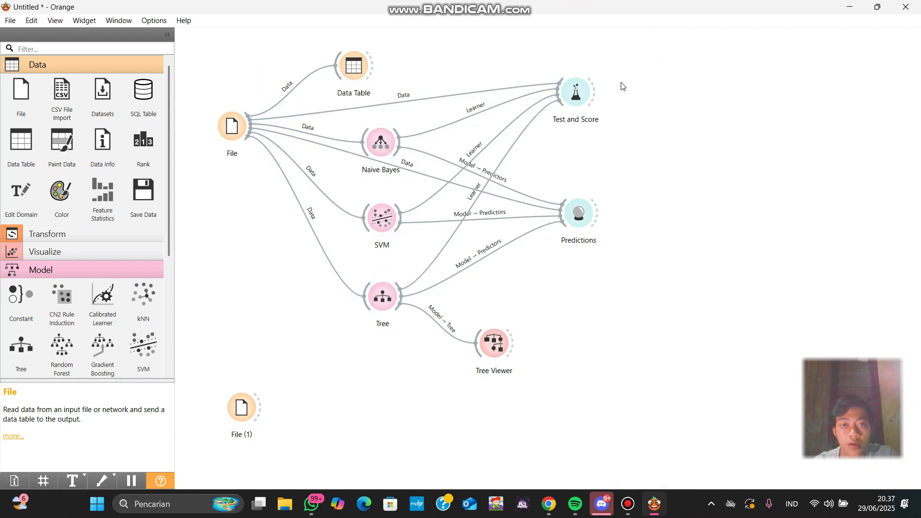
# Add a Data Table fed by the second File widget and review its student records.
pyautogui.moveTo(281, 405); pyautogui.dragTo(367, 378)
pyautogui.click(397, 200)
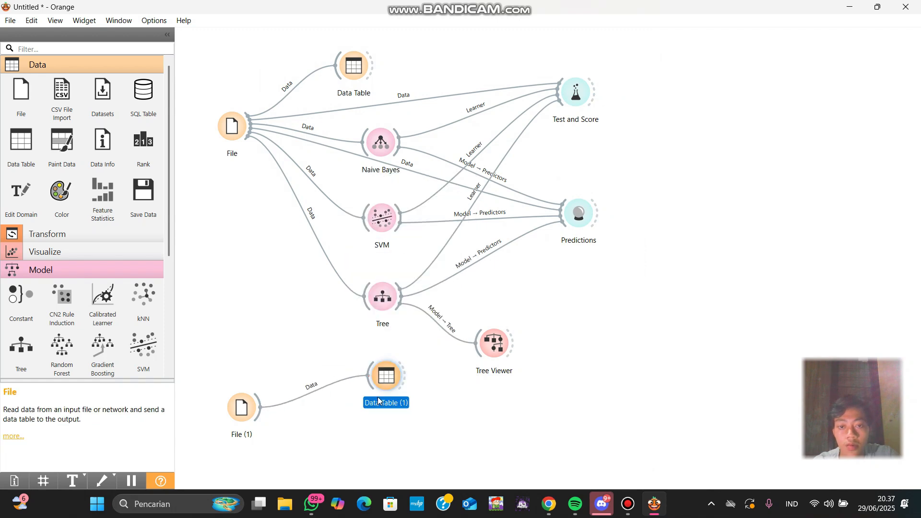
pyautogui.doubleClick(390, 378)
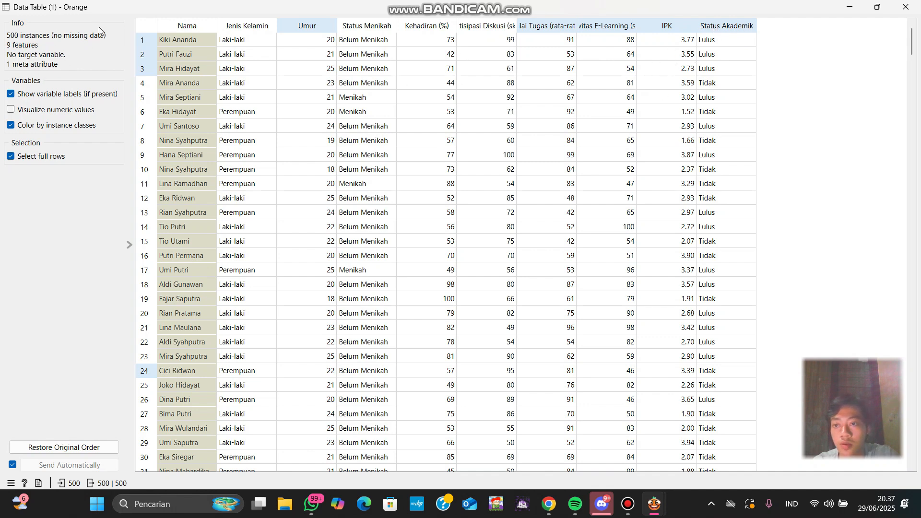
pyautogui.click(906, 7)
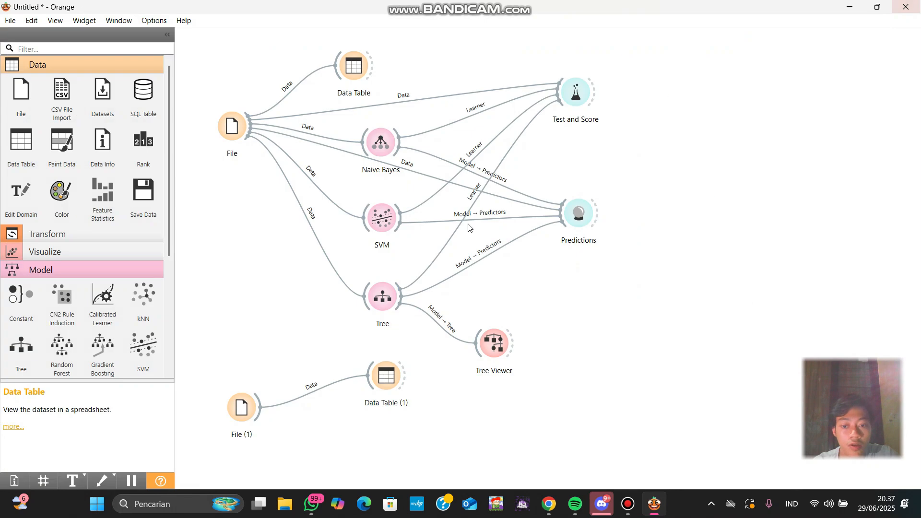
# Rearrange the canvas: second File below Tree Viewer, its Data Table beside it, and Predictions above that table.
pyautogui.moveTo(368, 393); pyautogui.dragTo(379, 462)
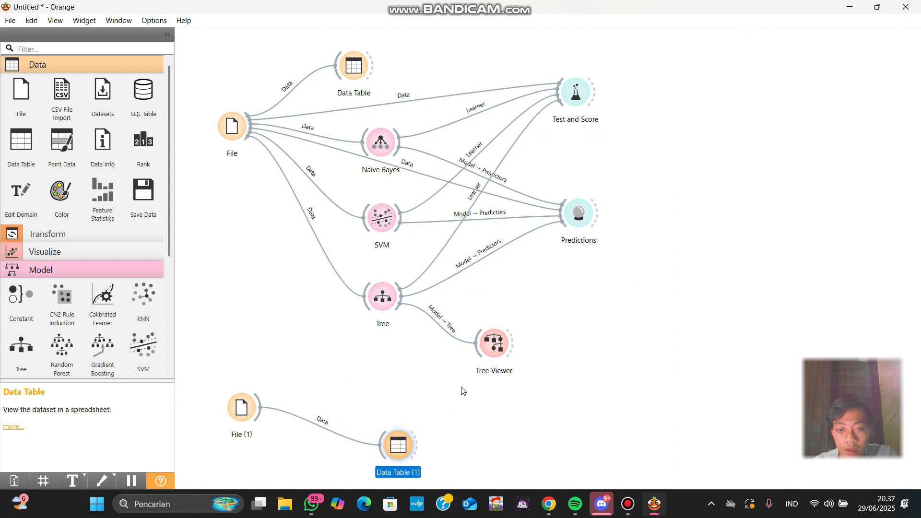
pyautogui.moveTo(241, 407); pyautogui.dragTo(525, 423)
pyautogui.moveTo(581, 239); pyautogui.dragTo(695, 272)
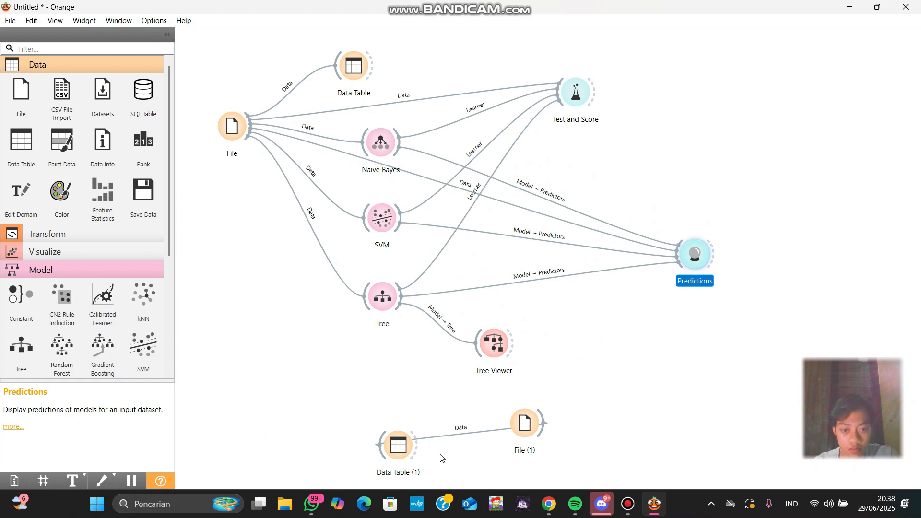
pyautogui.moveTo(390, 449); pyautogui.dragTo(692, 434)
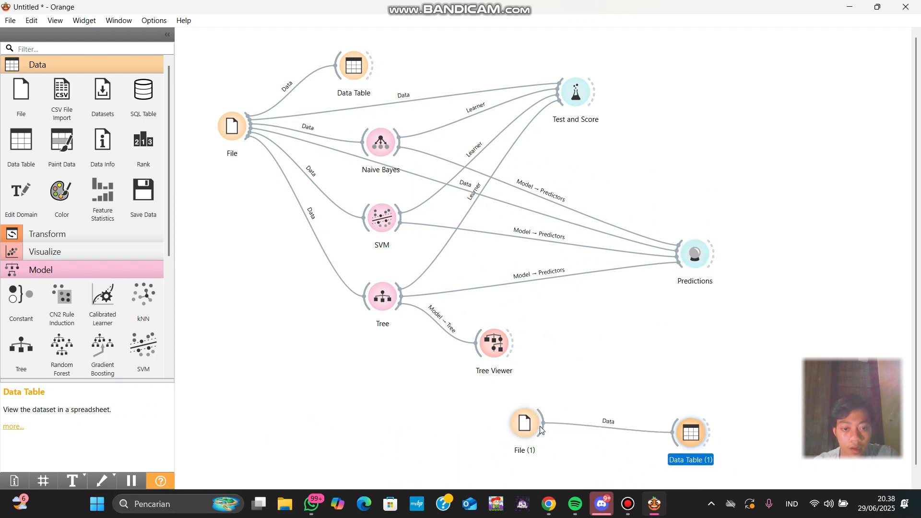
# Feed Predictions with data from the second File widget instead of the first, and level its Data Table with that File.
pyautogui.moveTo(542, 422); pyautogui.dragTo(676, 259)
pyautogui.click(690, 431)
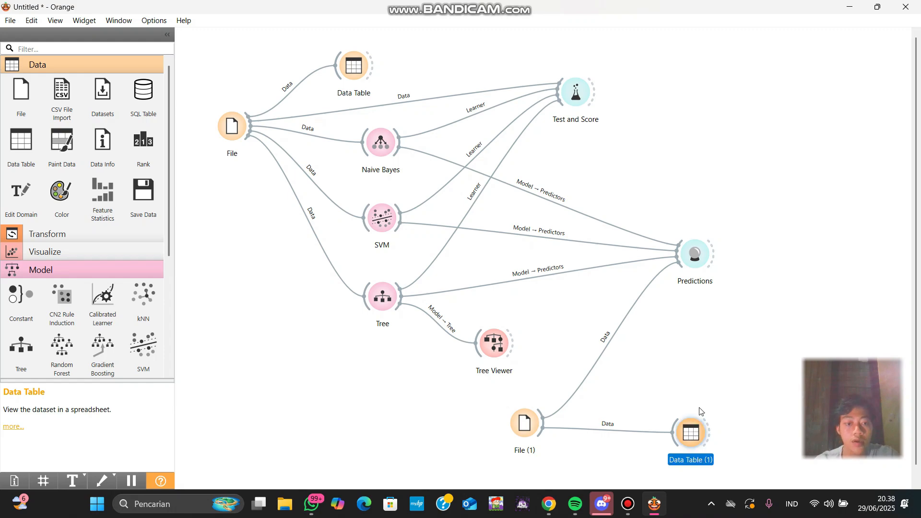
pyautogui.moveTo(693, 433); pyautogui.dragTo(692, 428)
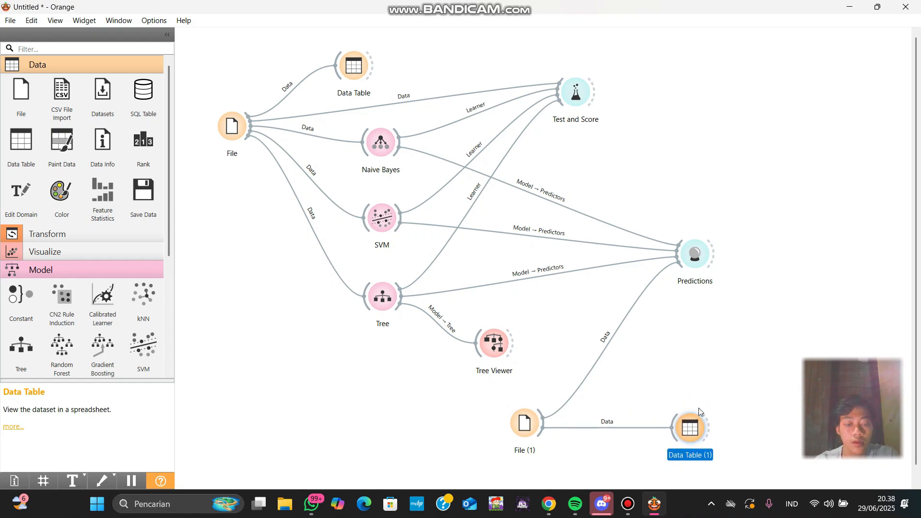
# Review the three models' predictions for the second dataset, and examine the decision tree's branches in Tree Viewer.
pyautogui.doubleClick(698, 254)
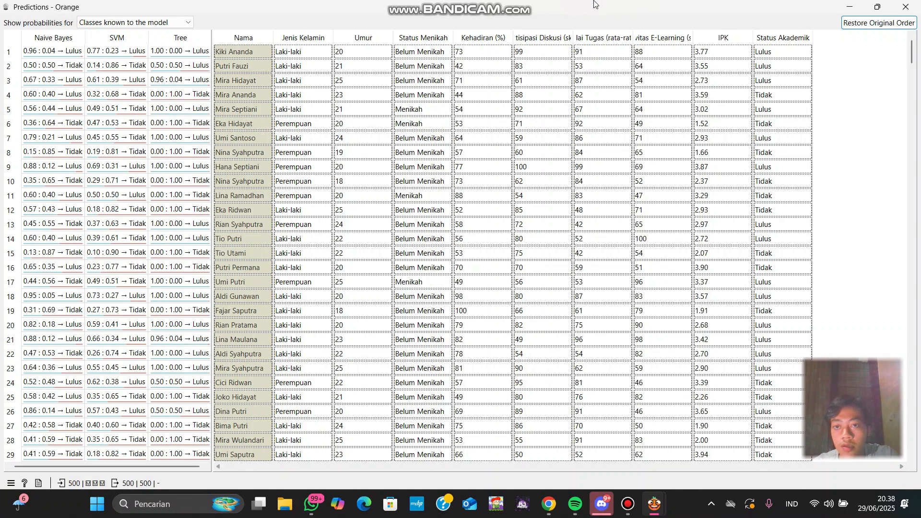
pyautogui.click(905, 6)
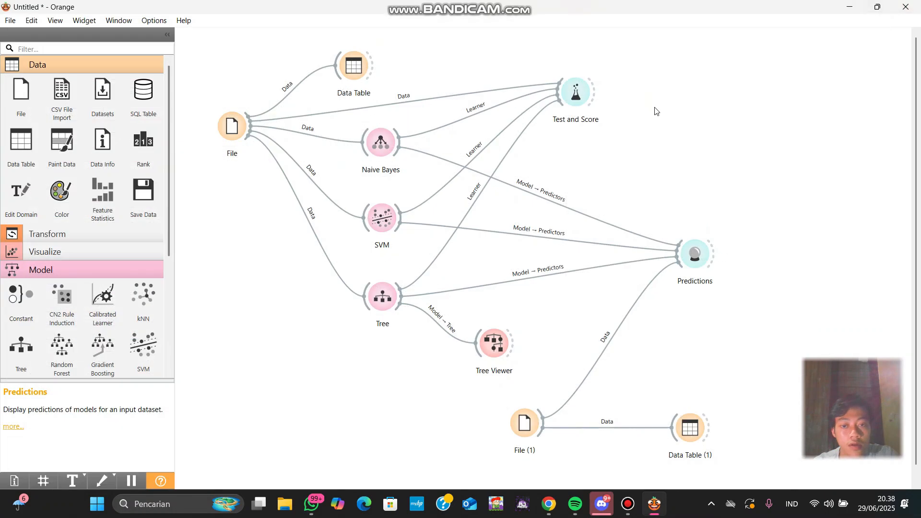
pyautogui.doubleClick(494, 346)
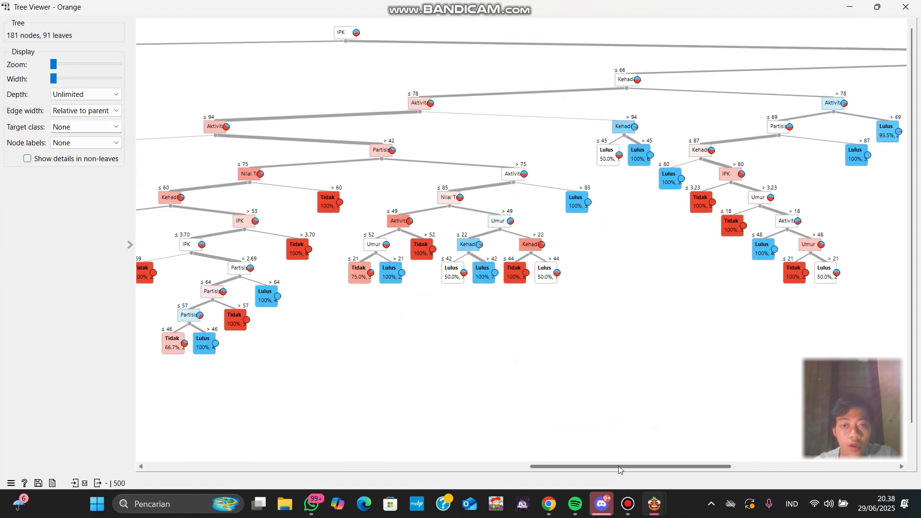
pyautogui.moveTo(617, 466); pyautogui.dragTo(490, 456)
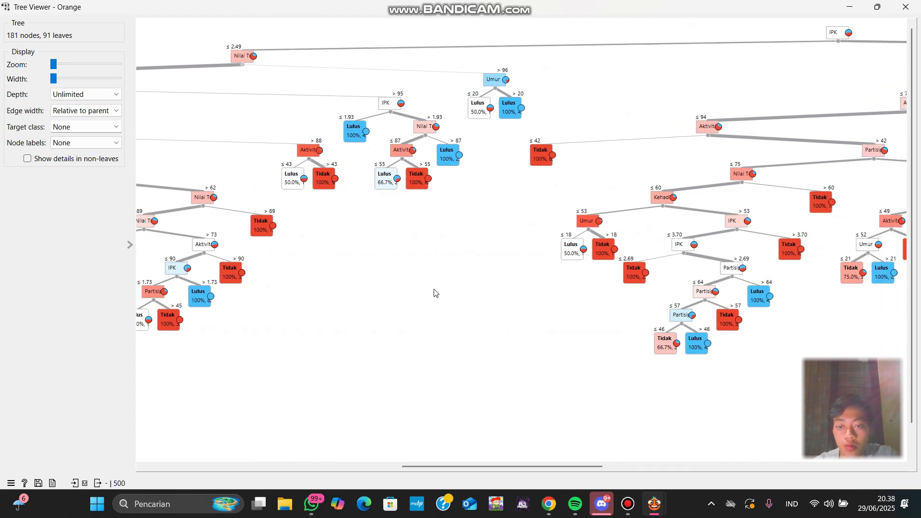
pyautogui.moveTo(528, 465); pyautogui.dragTo(469, 463)
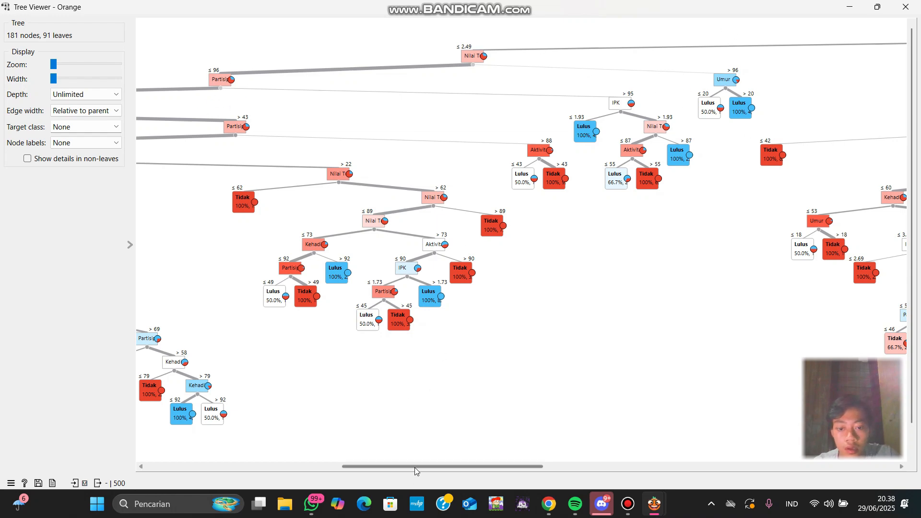
pyautogui.moveTo(416, 474); pyautogui.dragTo(686, 475)
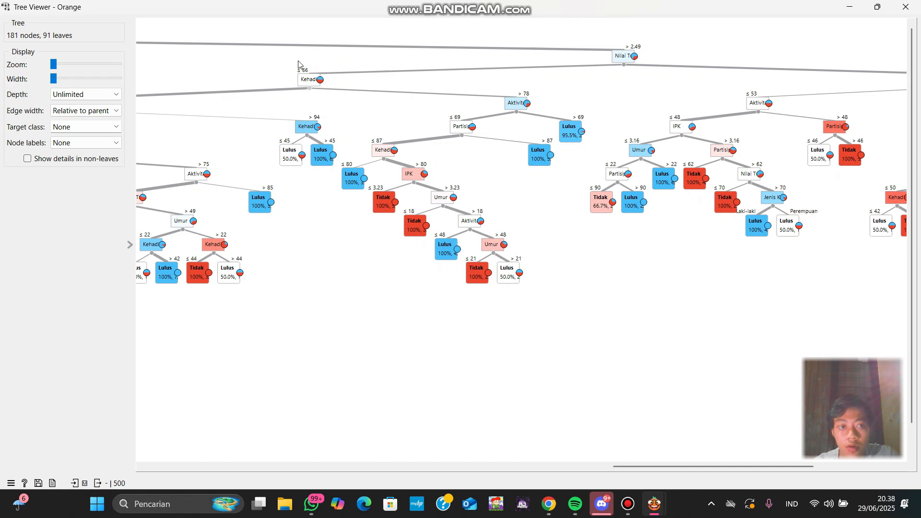
pyautogui.moveTo(631, 468); pyautogui.dragTo(697, 467)
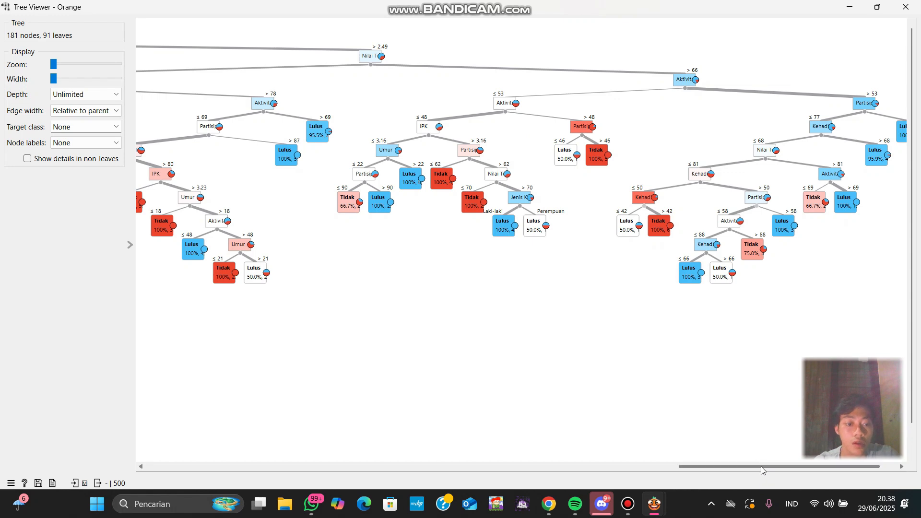
pyautogui.moveTo(761, 466); pyautogui.dragTo(642, 475)
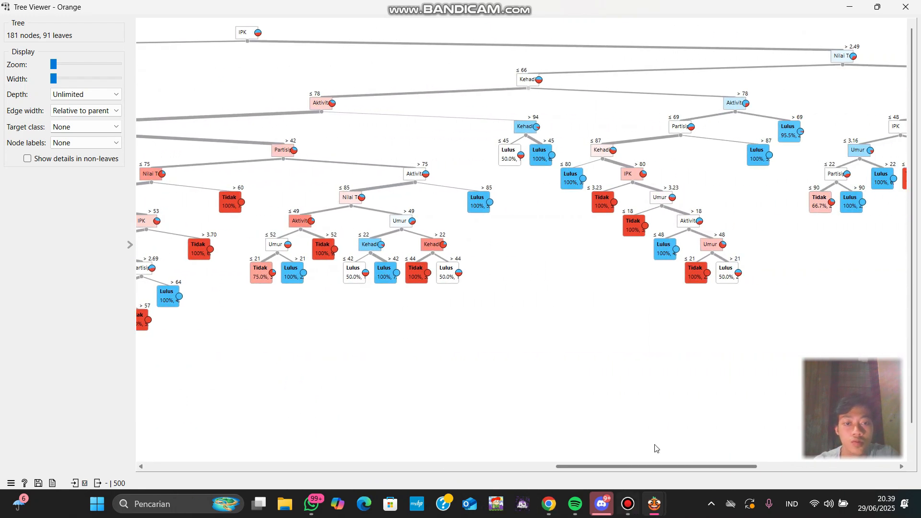
pyautogui.click(906, 7)
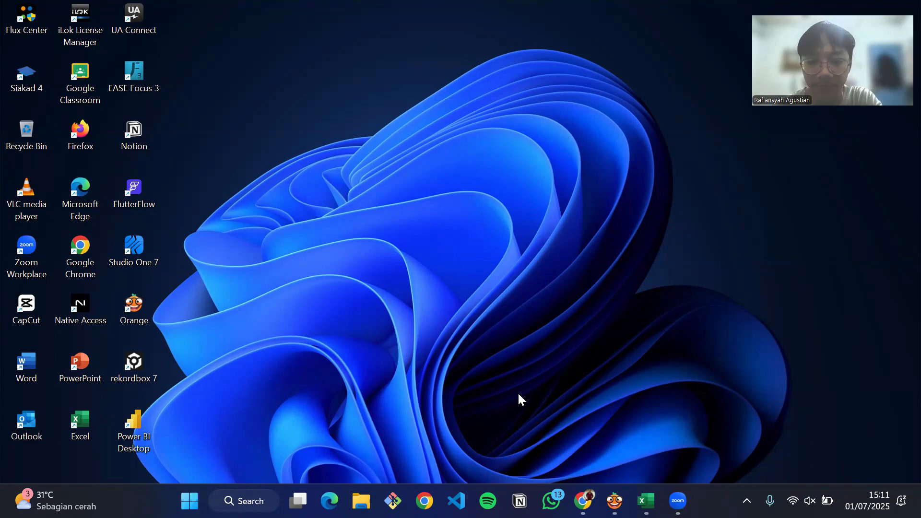
# Switch to Kaggle in Chrome and search its datasets for "customer clustering".
pyautogui.click(583, 500)
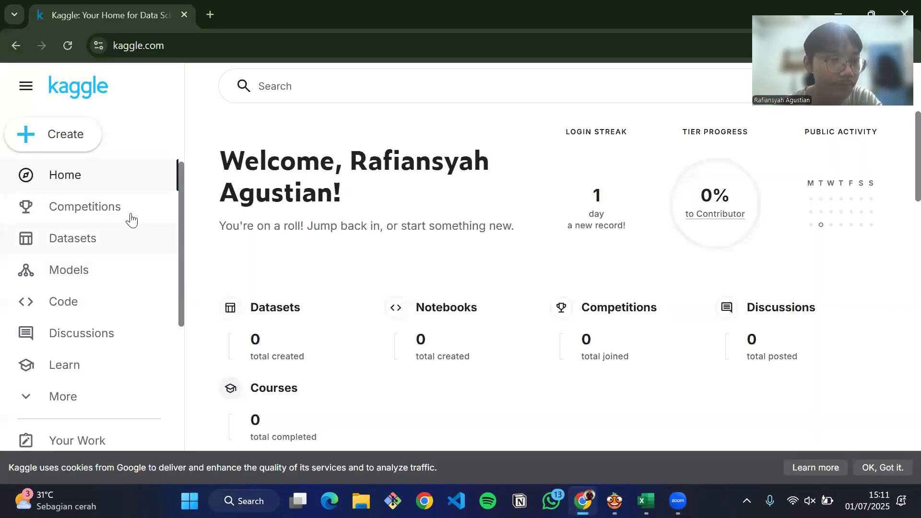
pyautogui.click(152, 242)
pyautogui.click(426, 310)
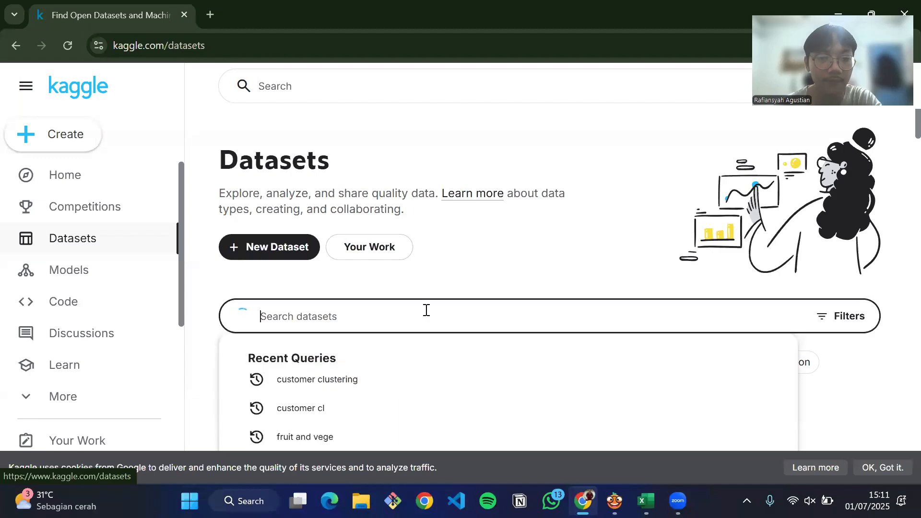
pyautogui.click(355, 388)
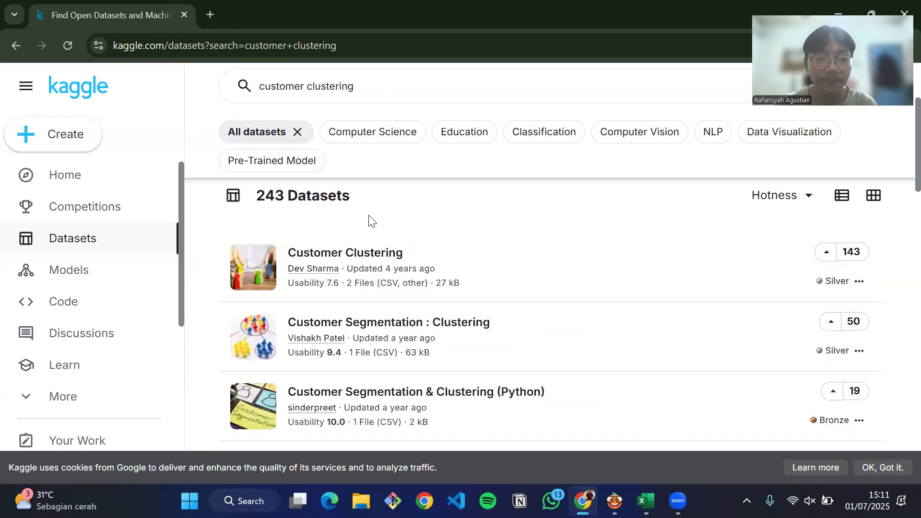
# Download the Customer Clustering dataset as a zip file and minimize the browser.
pyautogui.click(355, 255)
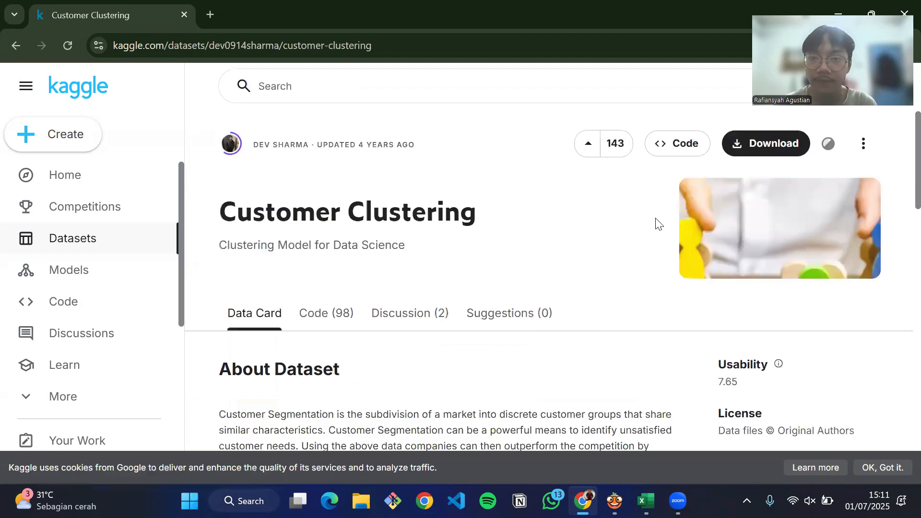
pyautogui.click(773, 145)
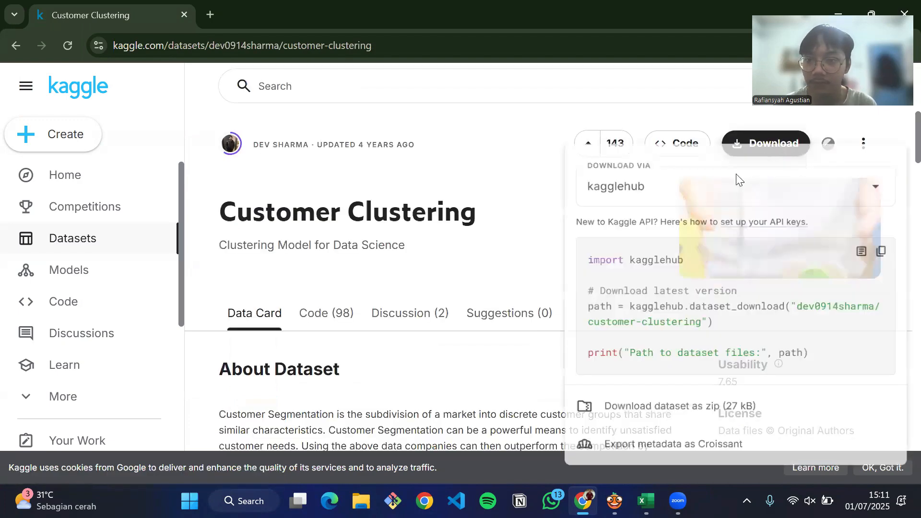
pyautogui.click(730, 415)
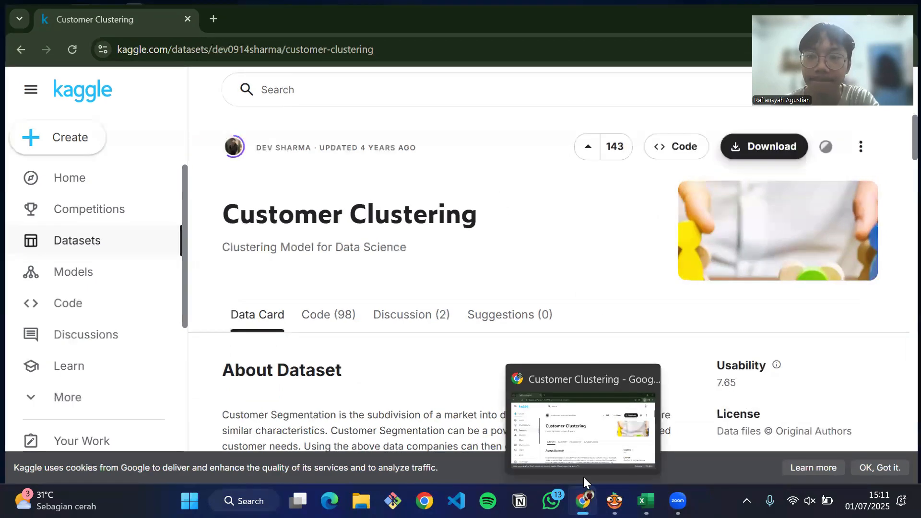
pyautogui.click(583, 496)
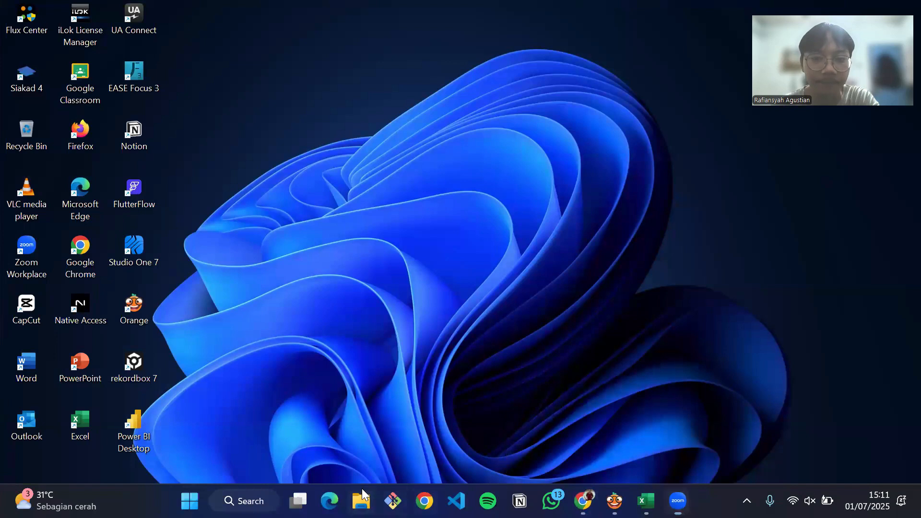
# Open archive (2).zip from the Downloads folder in File Explorer to view its contents, then minimize File Explorer.
pyautogui.press('super+e')
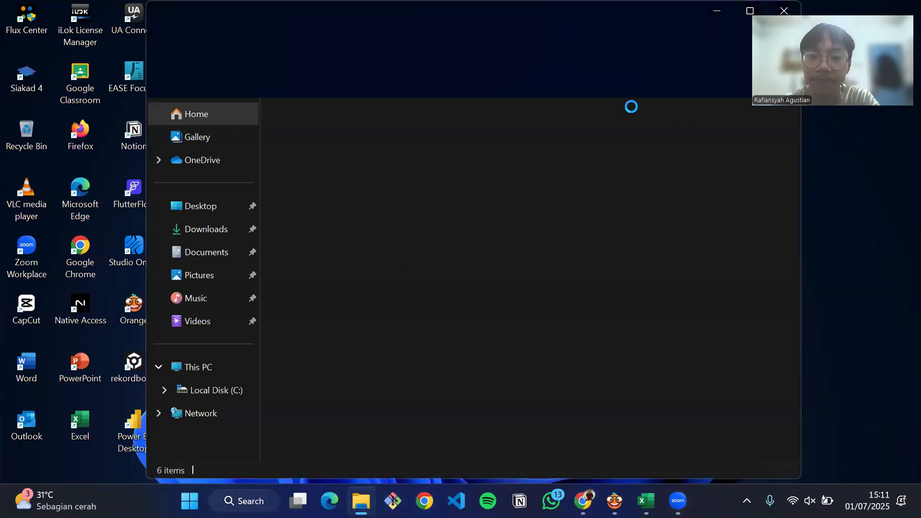
pyautogui.click(605, 150)
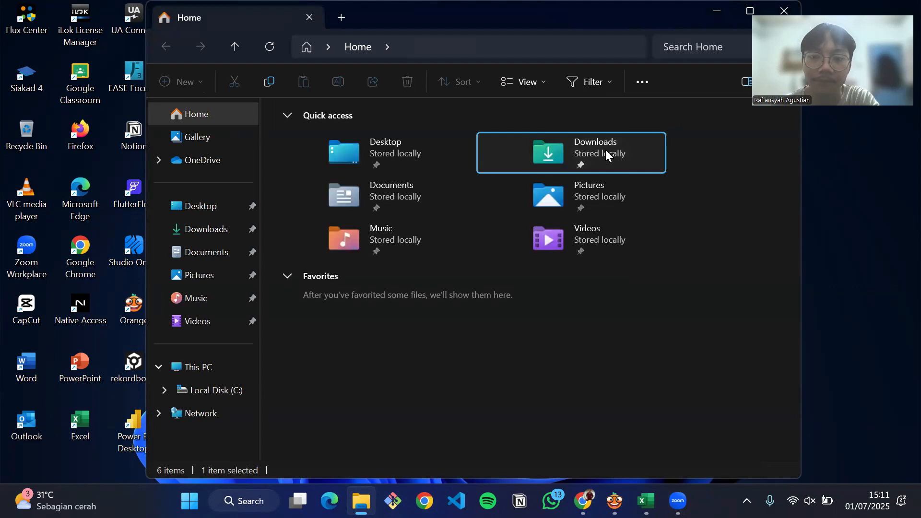
pyautogui.doubleClick(590, 140)
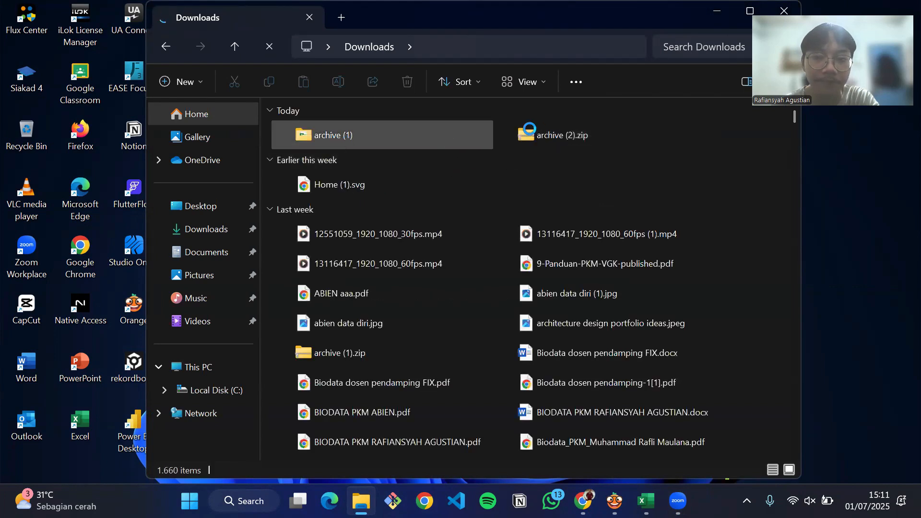
pyautogui.doubleClick(549, 137)
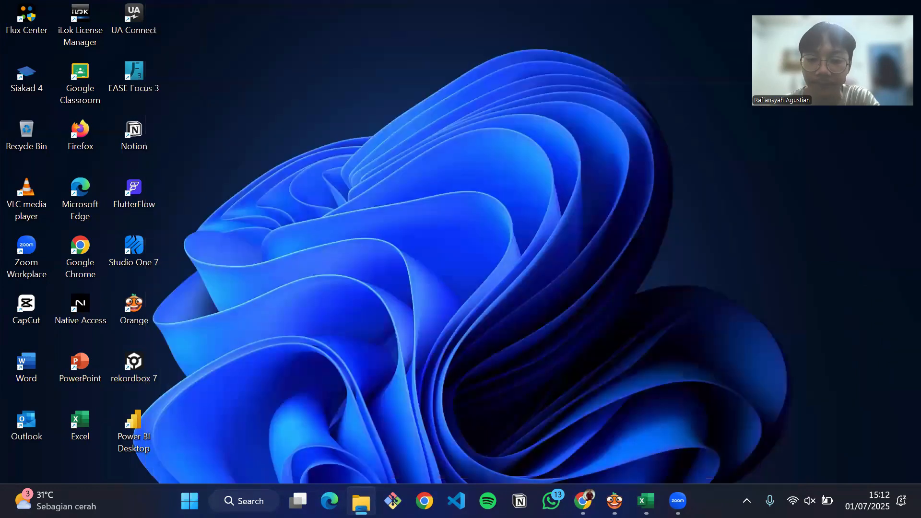
pyautogui.click(361, 501)
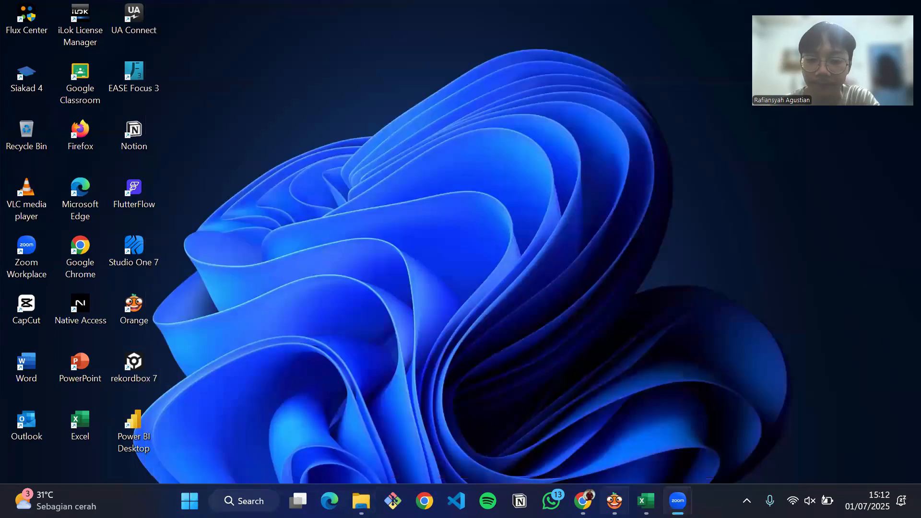
# Switch to Orange, add a File widget to the empty canvas, and load segmentation data.csv from the archive (1) folder.
pyautogui.click(614, 501)
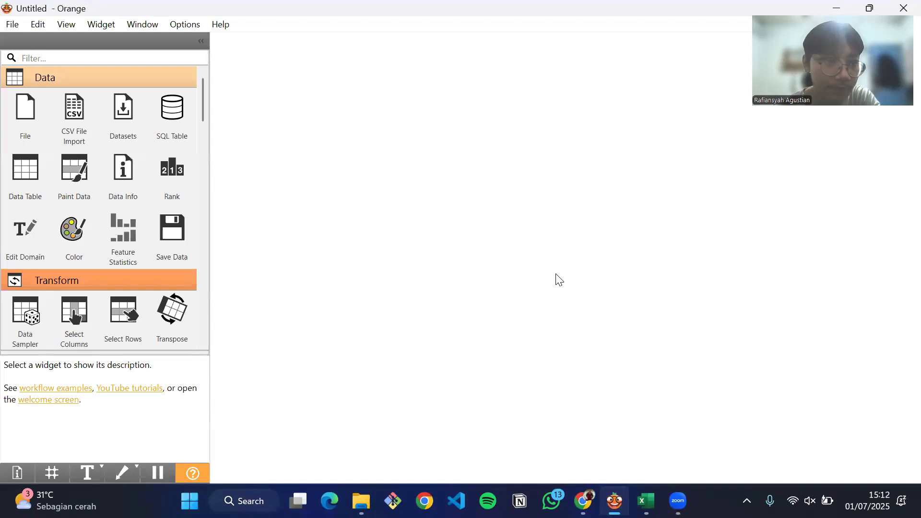
pyautogui.click(27, 114)
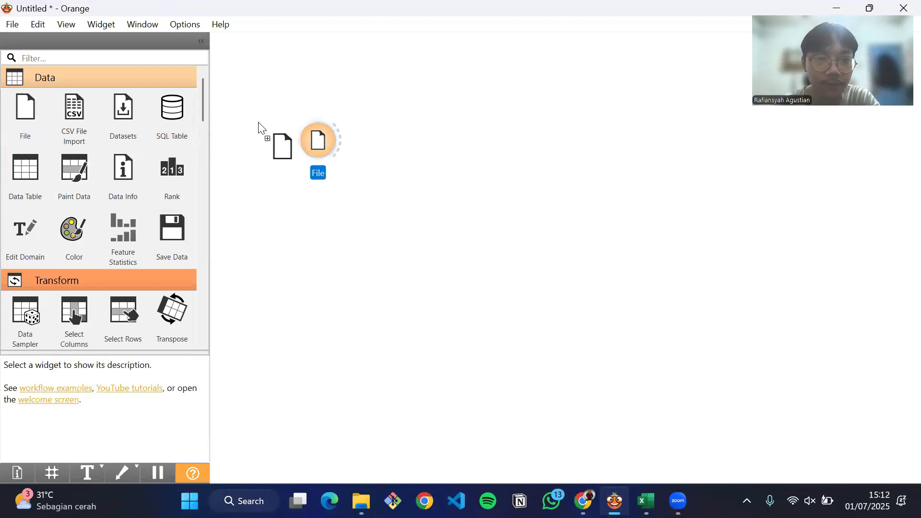
pyautogui.doubleClick(325, 146)
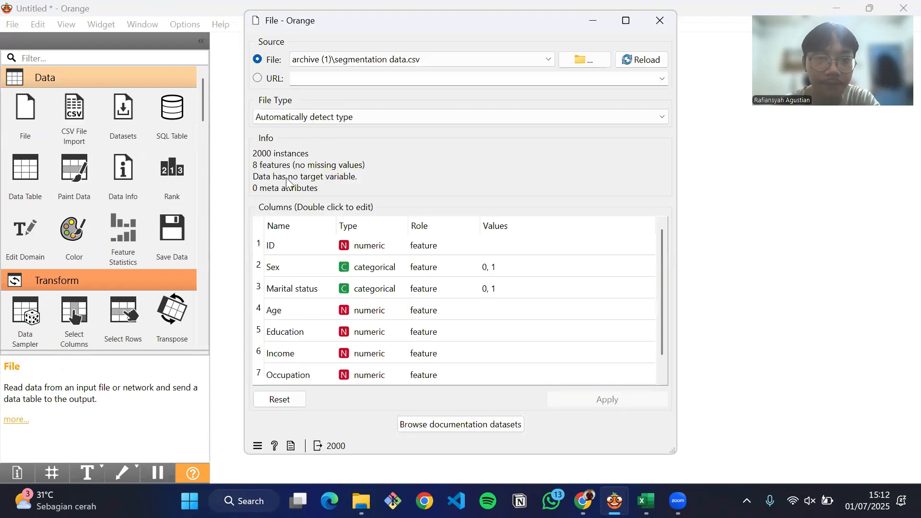
pyautogui.click(605, 62)
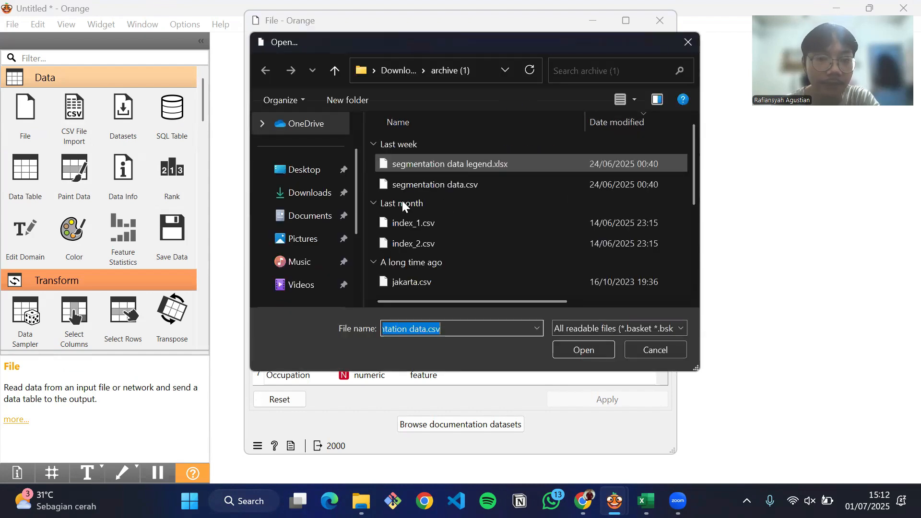
pyautogui.click(510, 186)
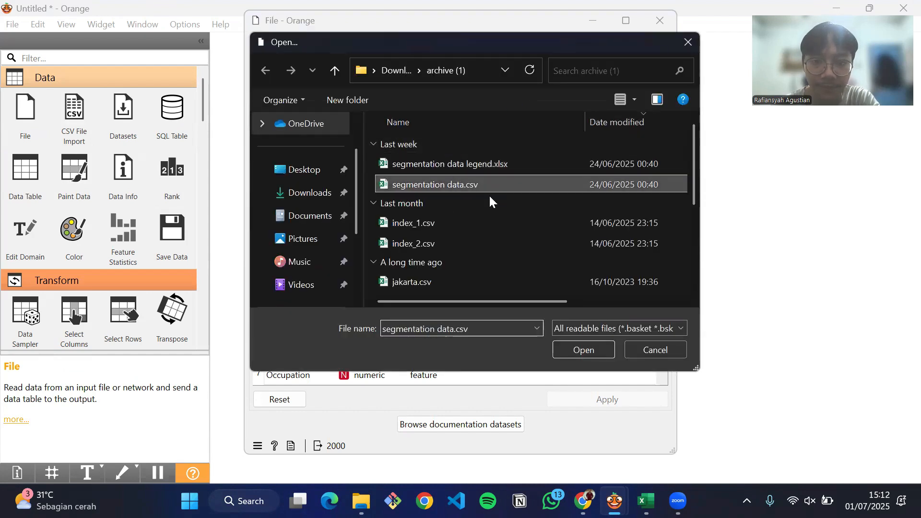
pyautogui.click(583, 353)
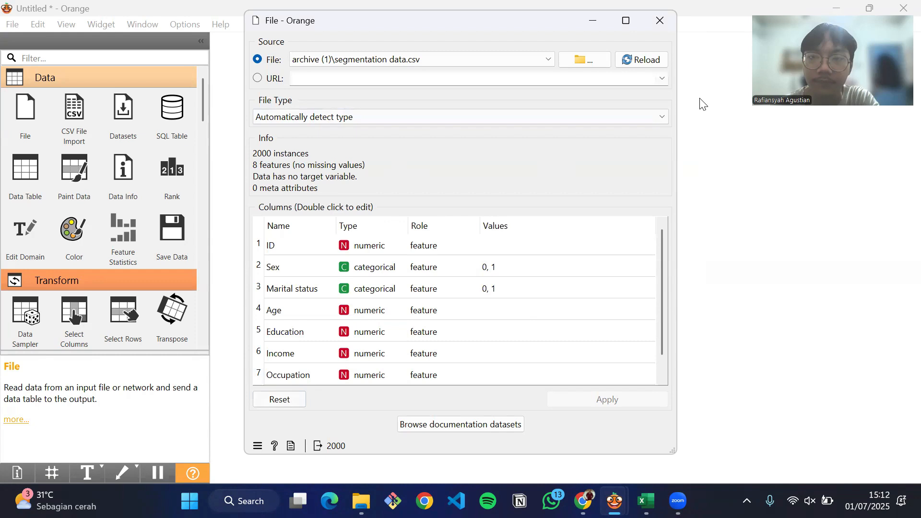
pyautogui.click(660, 20)
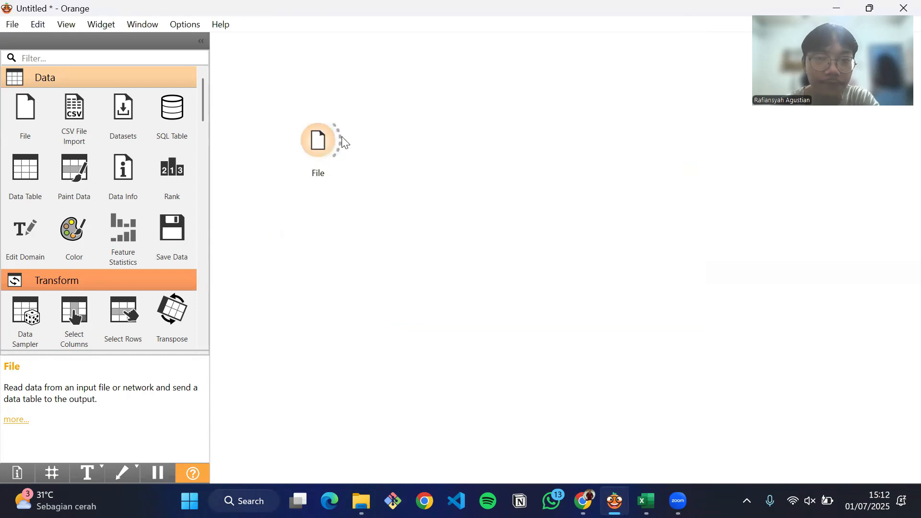
# Add a Data Table fed by the File widget and arrange it above and beside File on the canvas.
pyautogui.moveTo(340, 140); pyautogui.dragTo(421, 109)
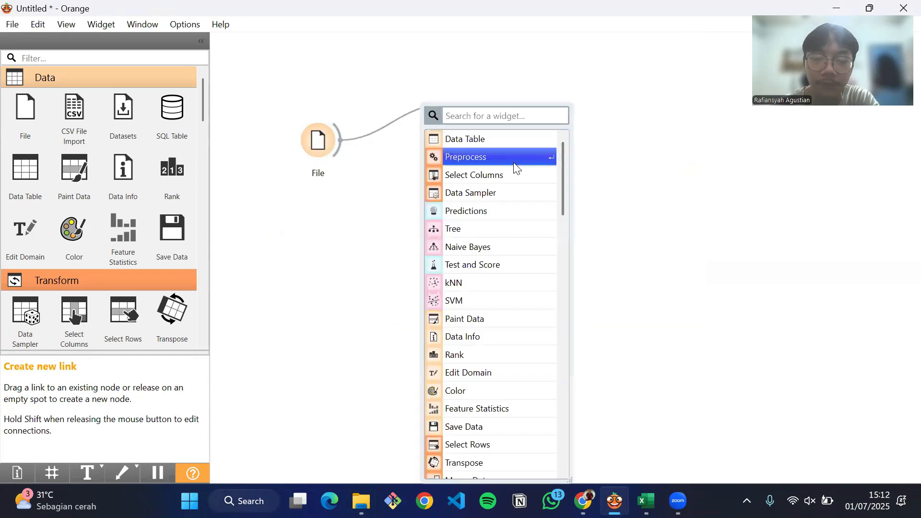
pyautogui.click(475, 141)
pyautogui.moveTo(323, 146); pyautogui.dragTo(321, 192)
pyautogui.moveTo(471, 107); pyautogui.dragTo(442, 113)
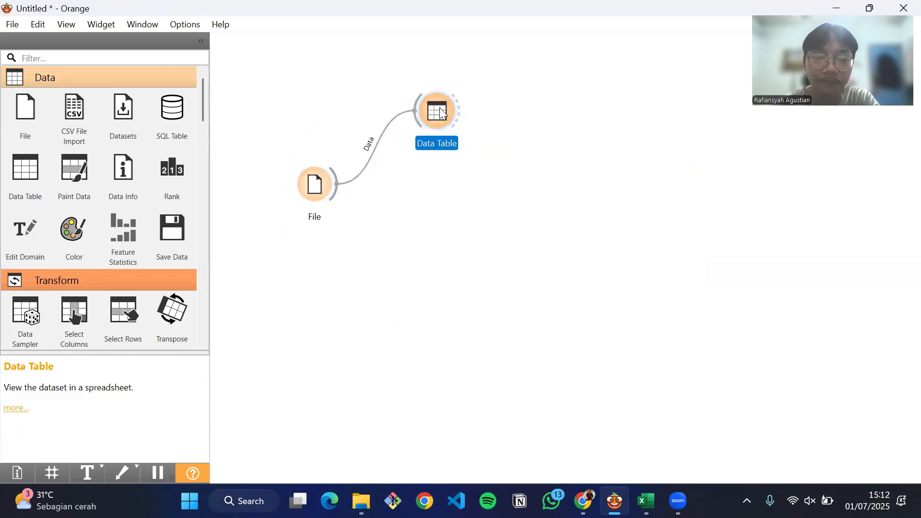
# Review the customer records across all columns, from ID to Settlement size, in the Data Table.
pyautogui.doubleClick(442, 113)
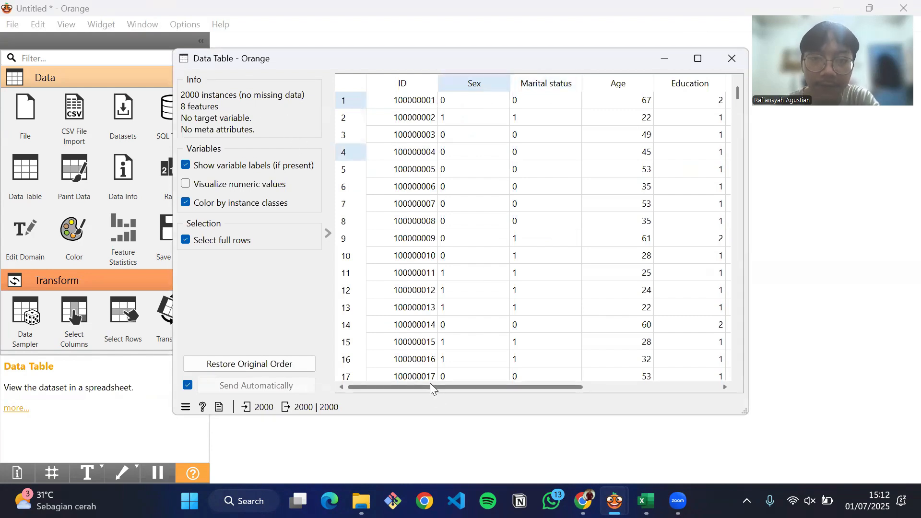
pyautogui.moveTo(434, 385)
pyautogui.mouseDown()
pyautogui.moveTo(574, 402)
pyautogui.moveTo(608, 379)
pyautogui.moveTo(576, 307)
pyautogui.mouseUp()
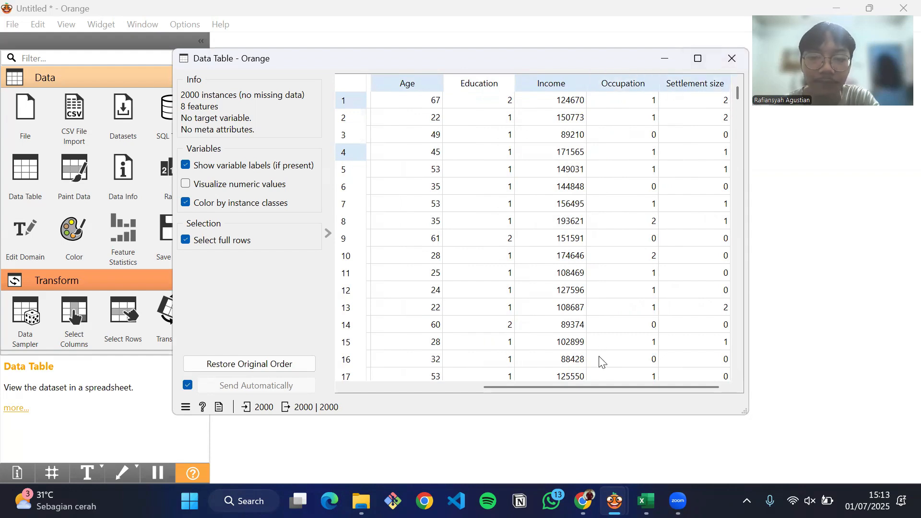
pyautogui.click(731, 58)
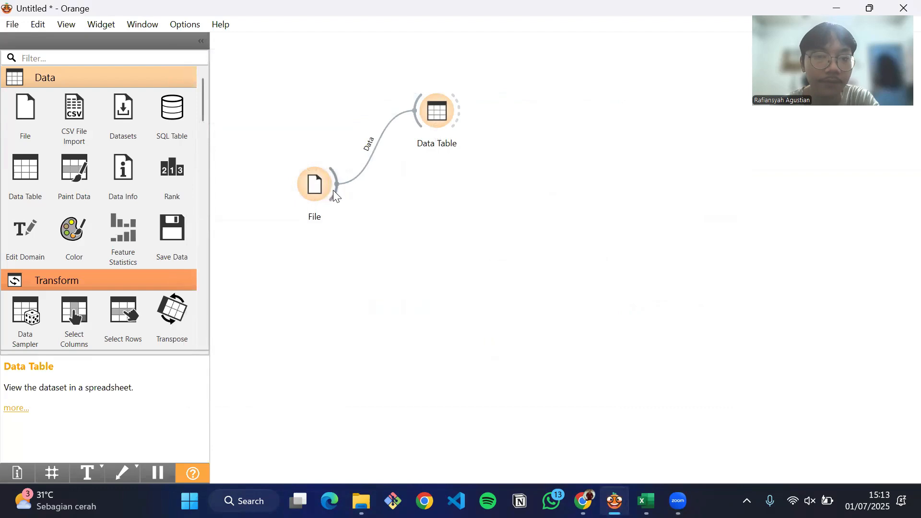
# Add a Select Columns widget fed by File, align it below Data Table, and check which columns are features and which are ignored.
pyautogui.moveTo(334, 194); pyautogui.dragTo(438, 204)
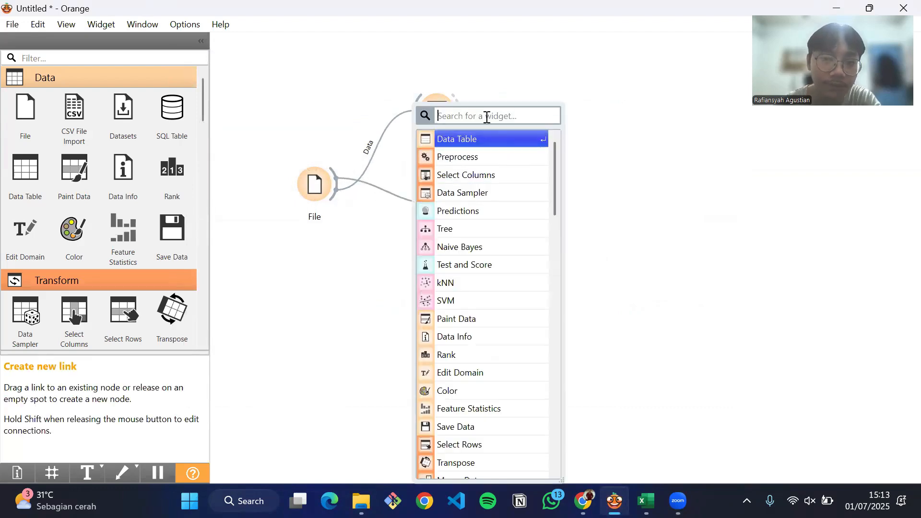
pyautogui.write('sele')
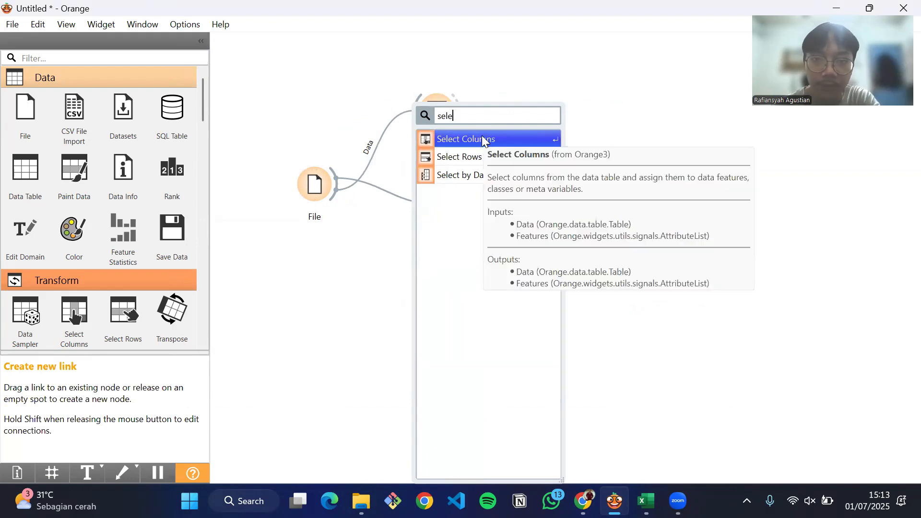
pyautogui.click(484, 139)
pyautogui.moveTo(452, 206); pyautogui.dragTo(430, 206)
pyautogui.doubleClick(437, 205)
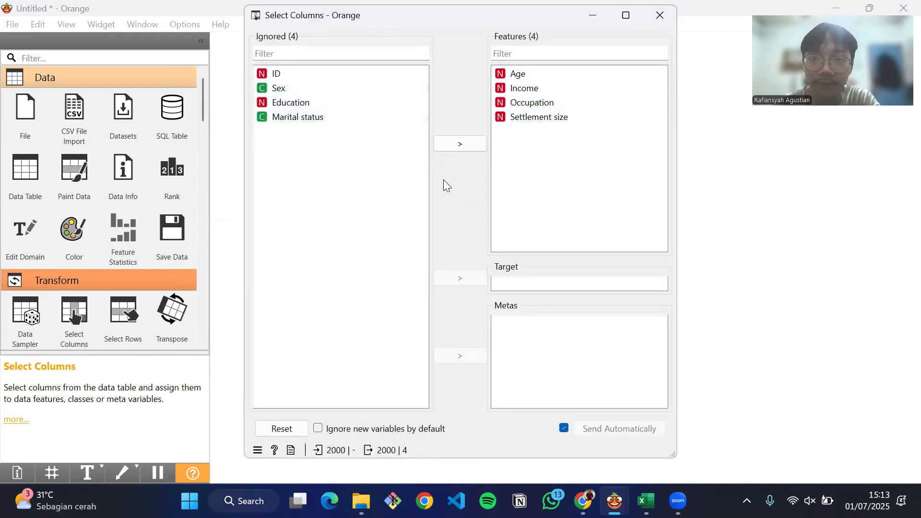
pyautogui.click(643, 21)
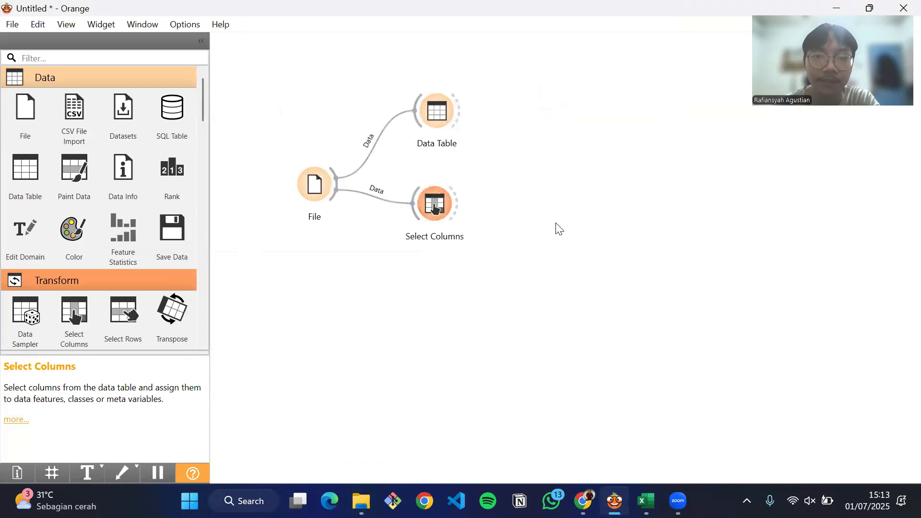
# Add a k-Means widget fed by Select Columns and review its cluster count, preprocessing and initialization settings.
pyautogui.moveTo(459, 211); pyautogui.dragTo(515, 208)
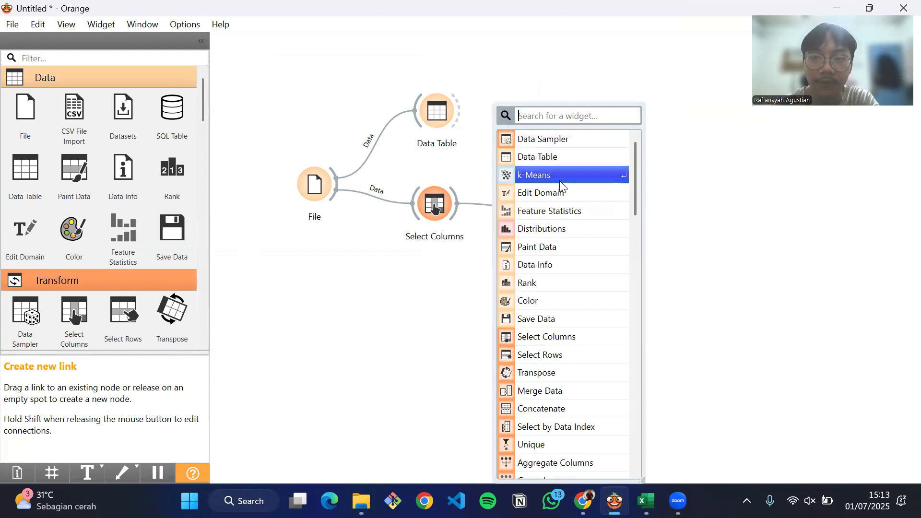
pyautogui.click(559, 172)
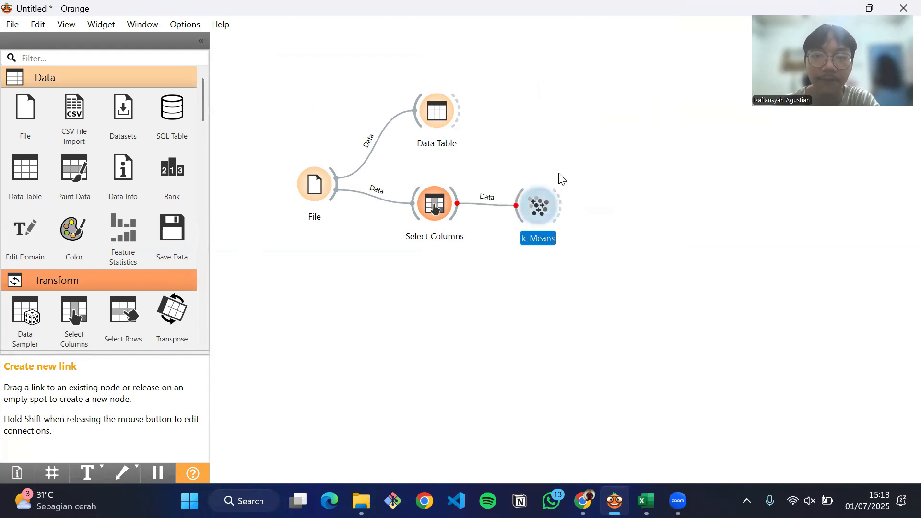
pyautogui.moveTo(538, 210); pyautogui.dragTo(537, 210)
pyautogui.doubleClick(537, 210)
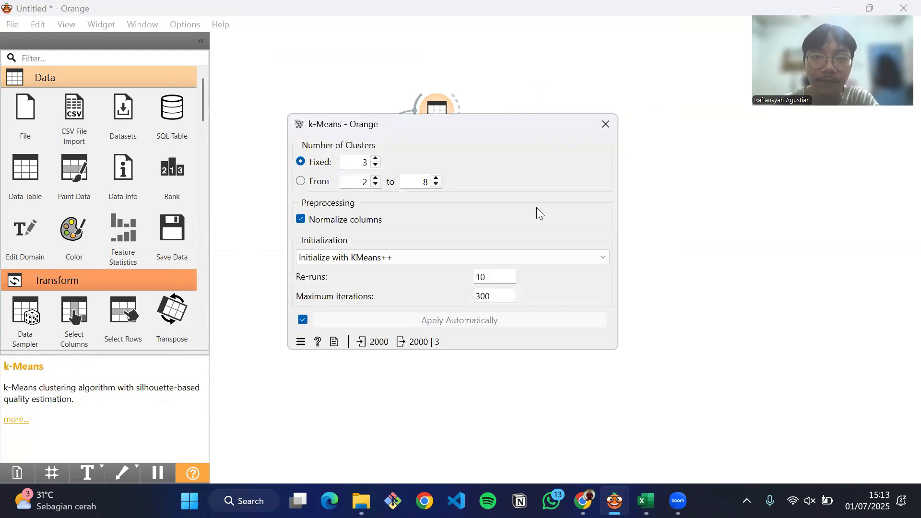
pyautogui.moveTo(476, 125); pyautogui.dragTo(470, 112)
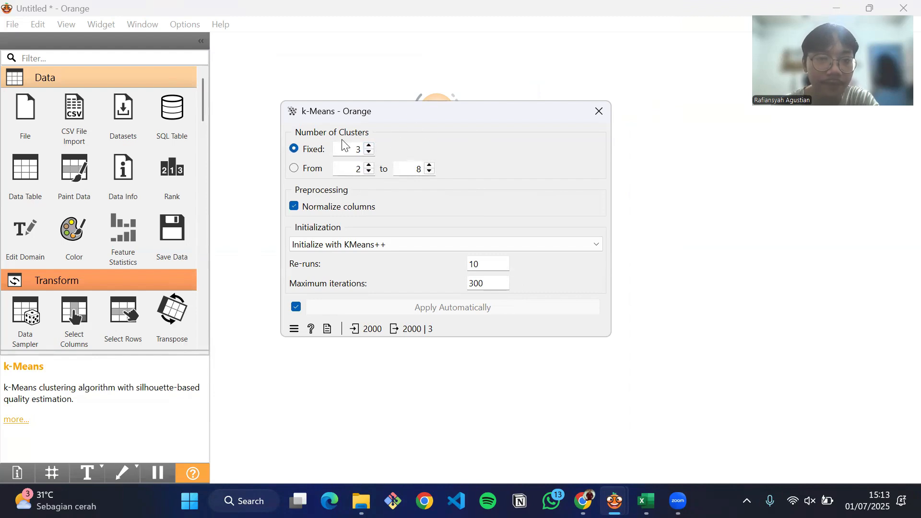
pyautogui.click(598, 110)
# Add a Scatter Plot fed by k-Means and open its plot of Age against Income coloured by Cluster.
pyautogui.moveTo(562, 210); pyautogui.dragTo(603, 204)
pyautogui.click(654, 141)
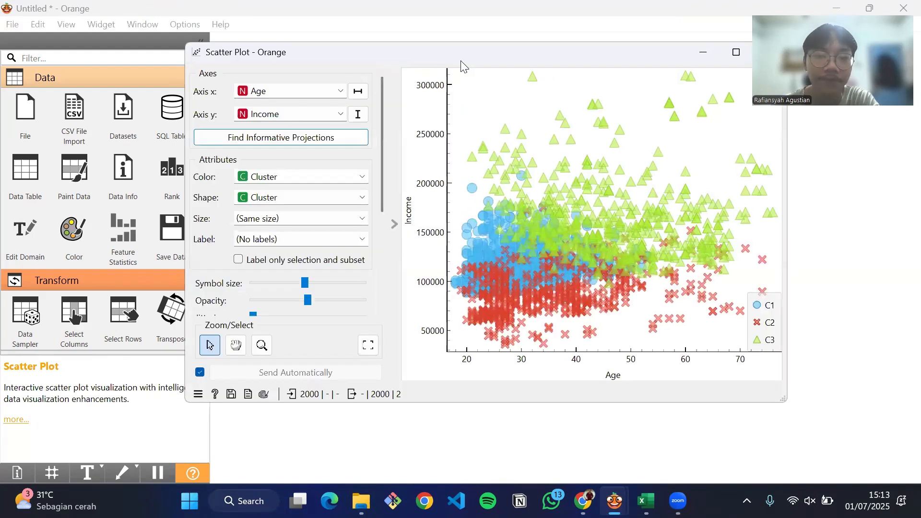
pyautogui.moveTo(461, 62); pyautogui.dragTo(416, 62)
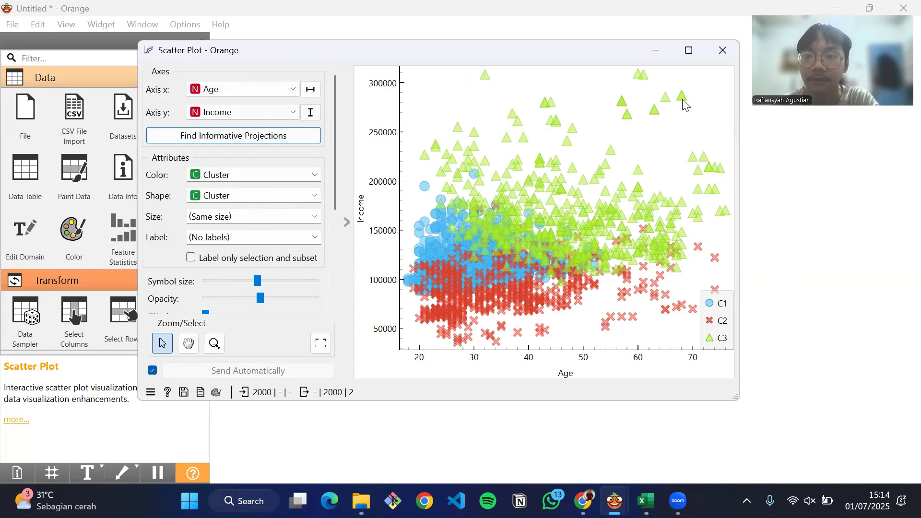
# Examine the details of individual points from clusters C1, C2 and C3 in the scatter plot, then close the plot.
pyautogui.moveTo(685, 102)
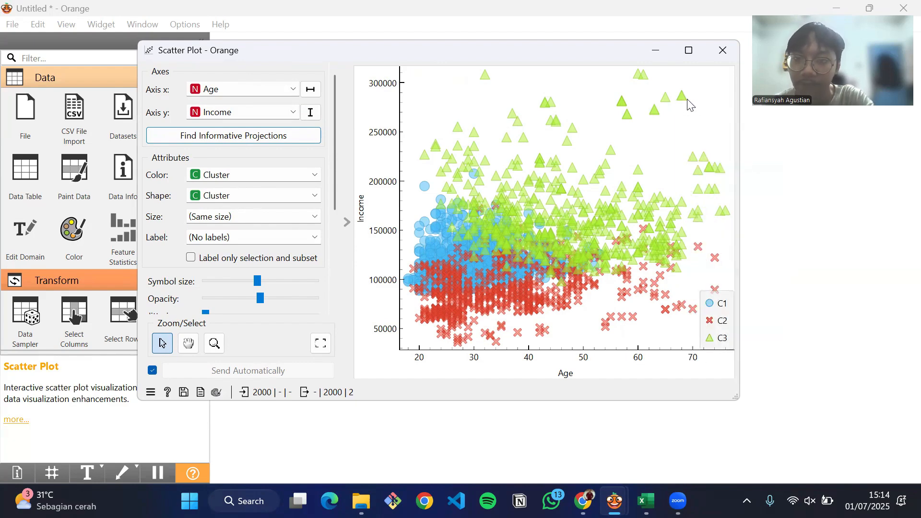
pyautogui.moveTo(684, 101)
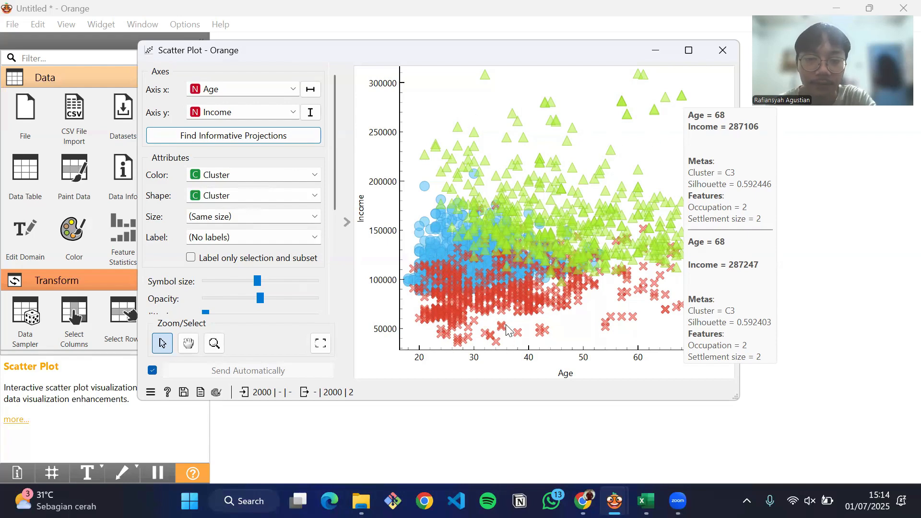
pyautogui.click(424, 187)
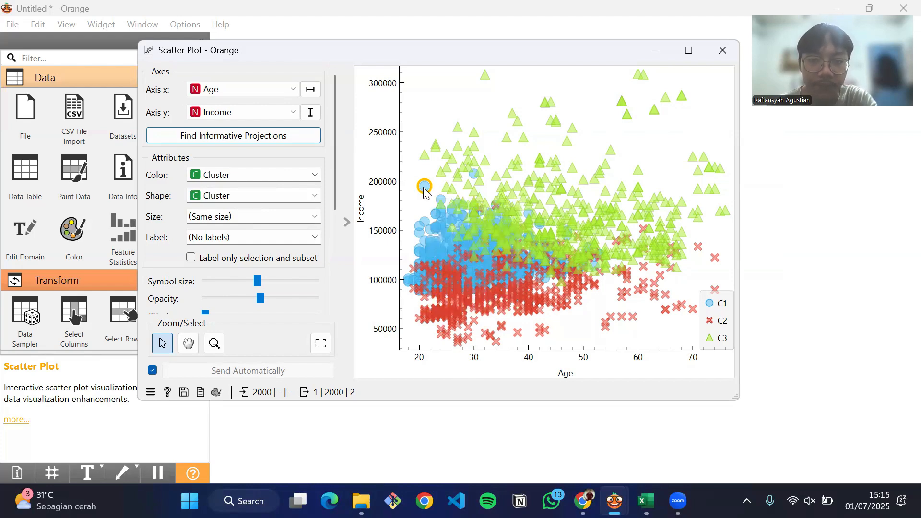
pyautogui.moveTo(503, 329)
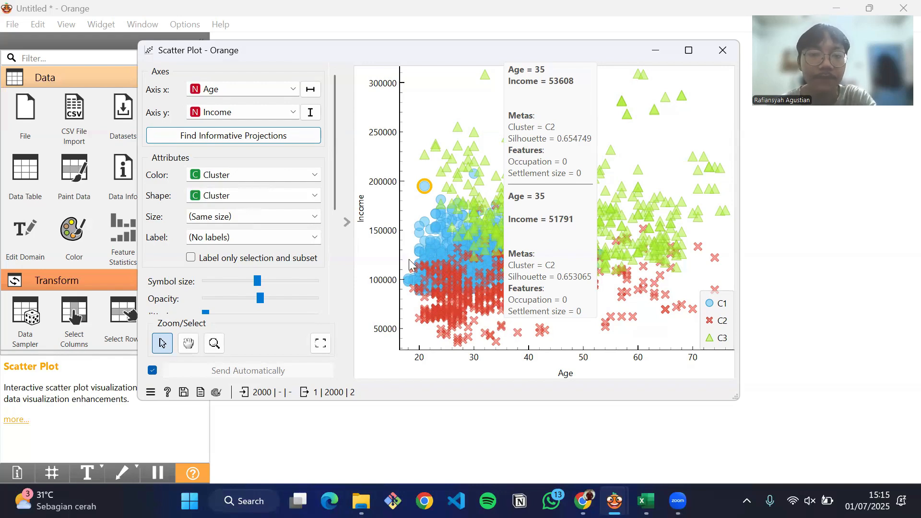
pyautogui.click(376, 198)
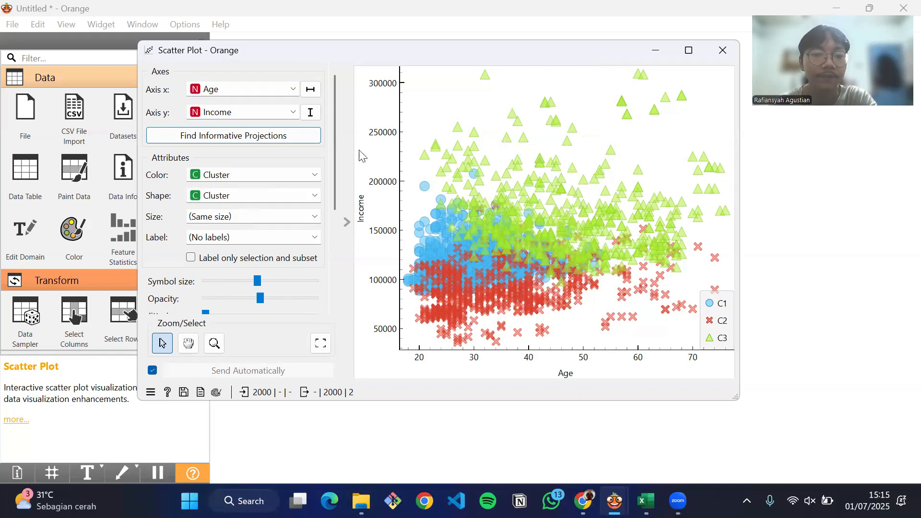
pyautogui.click(723, 50)
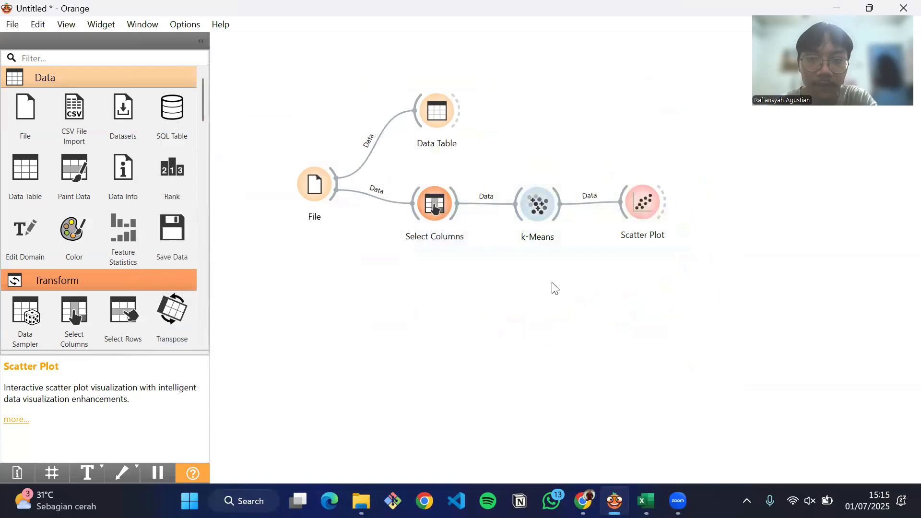